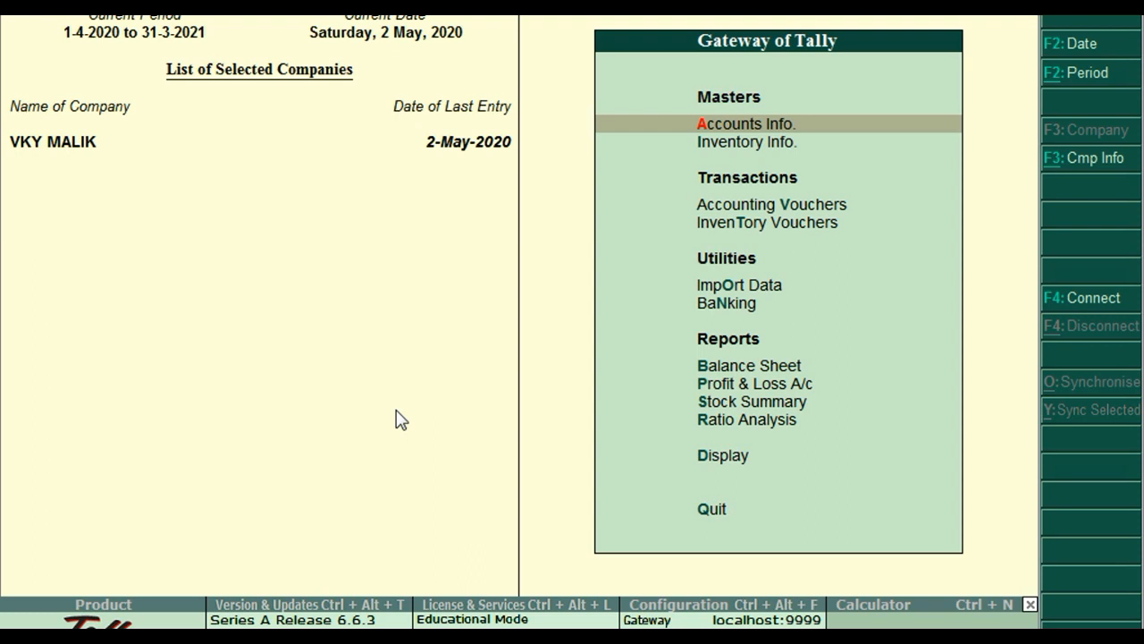
Step: Open the Sales Register from the account books
{"action": "key", "text": "Up"}
{"action": "key", "text": "Up"}
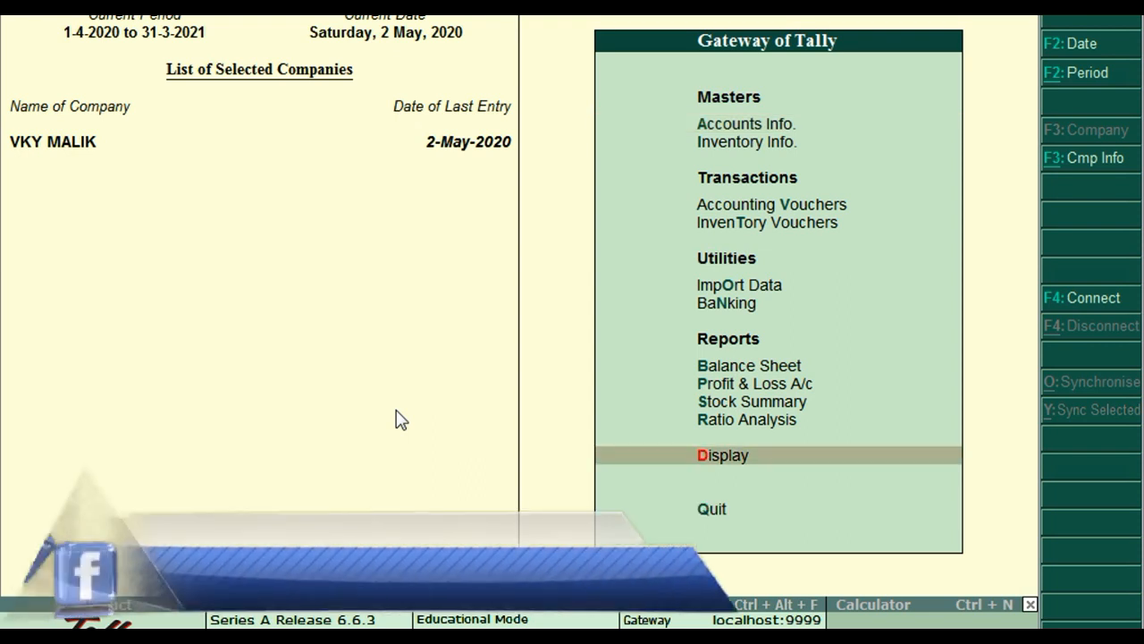
{"action": "key", "text": "Return"}
{"action": "key", "text": "Down"}
{"action": "key", "text": "Down"}
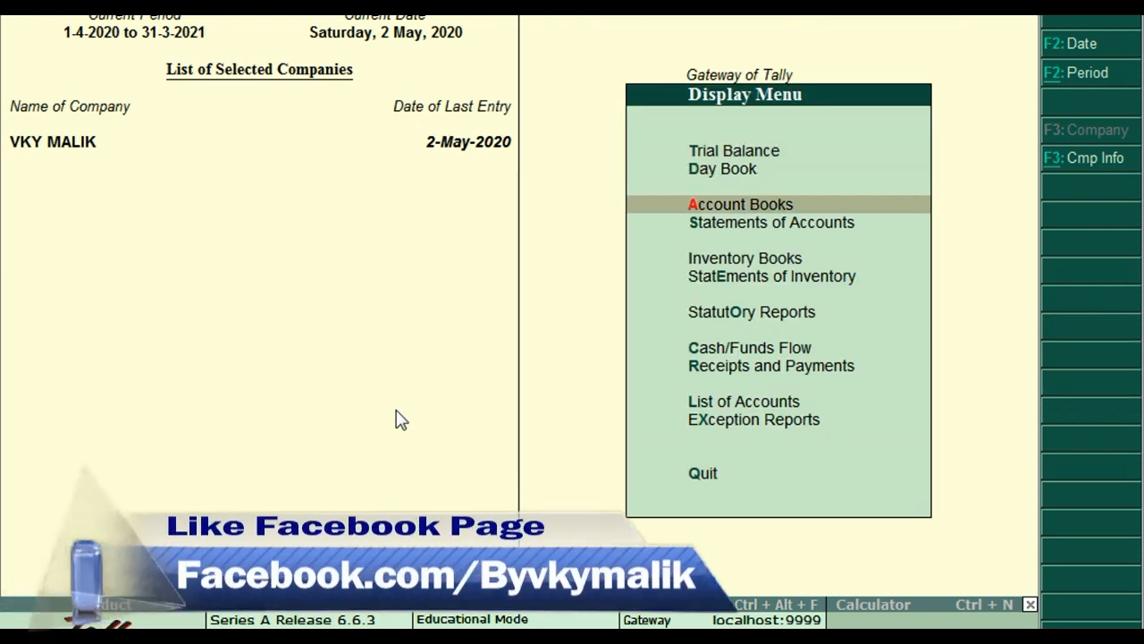
{"action": "key", "text": "Return"}
{"action": "key", "text": "Down"}
{"action": "key", "text": "Down"}
{"action": "key", "text": "Down"}
{"action": "key", "text": "Down"}
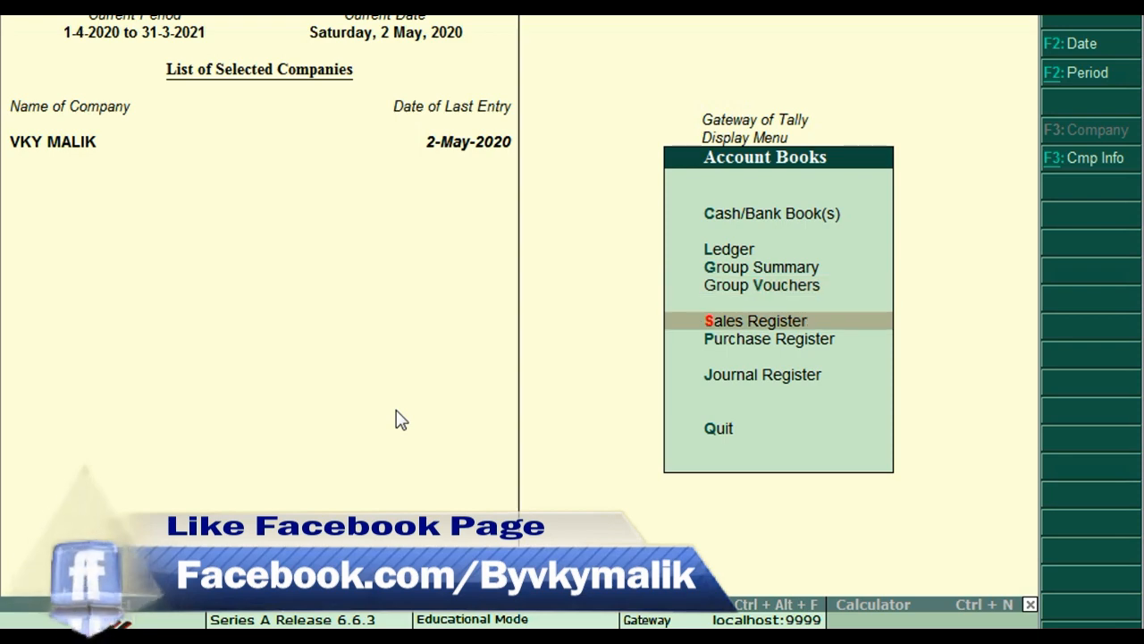
{"action": "key", "text": "Return"}
Step: Open the May sales voucher for Kumar Computer dated 2-5-2020
{"action": "key", "text": "Return"}
{"action": "key", "text": "Down"}
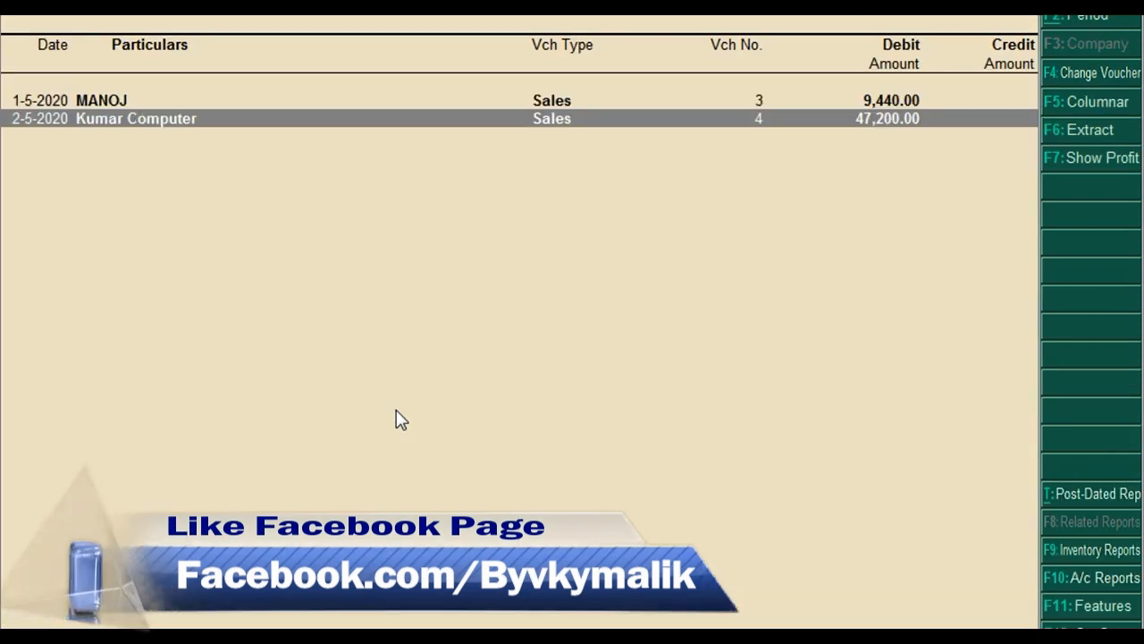
{"action": "key", "text": "Return"}
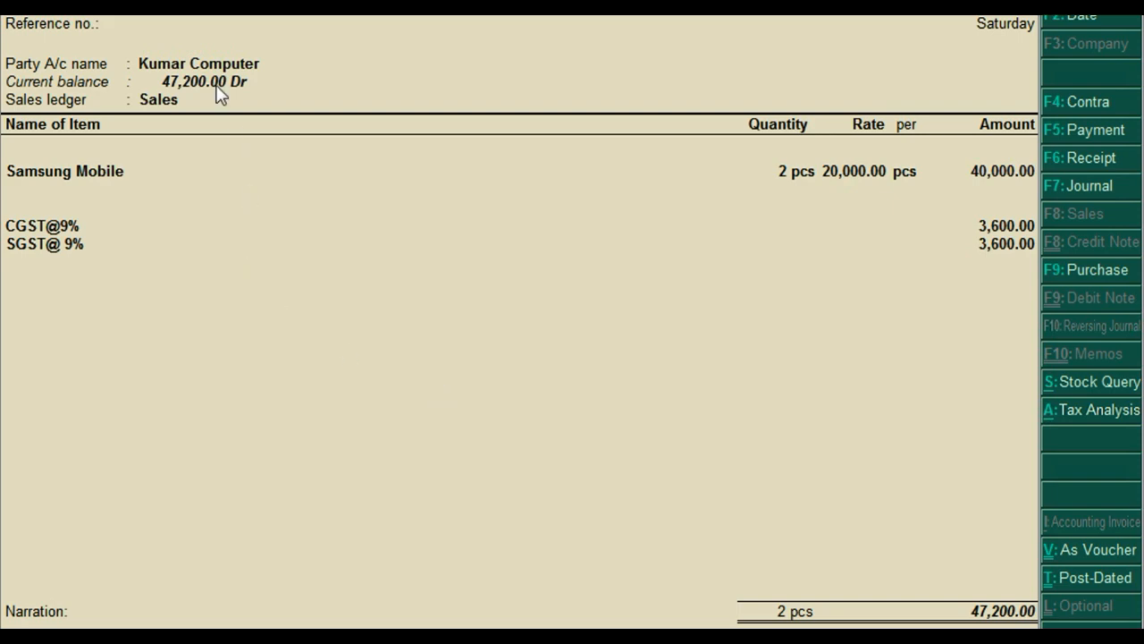
Step: Preview the voucher's printed tax invoice, enlarge it to examine it down to the signatory box, and close the preview and voucher
{"action": "key", "text": "alt+p"}
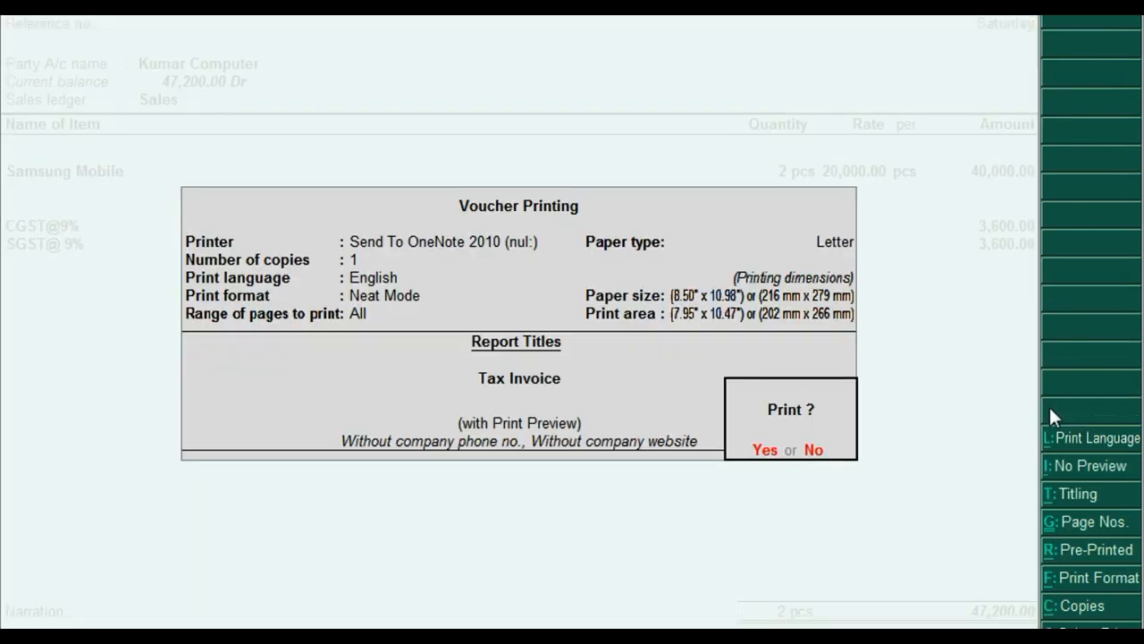
{"action": "left_click", "coordinate": [761, 451]}
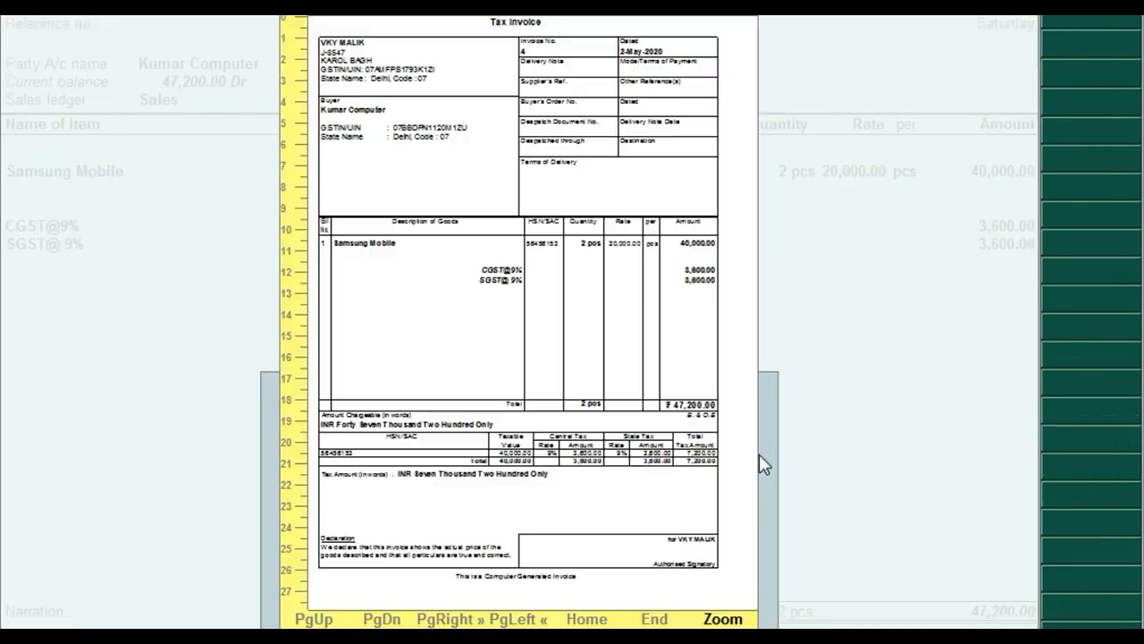
{"action": "left_click", "coordinate": [723, 619]}
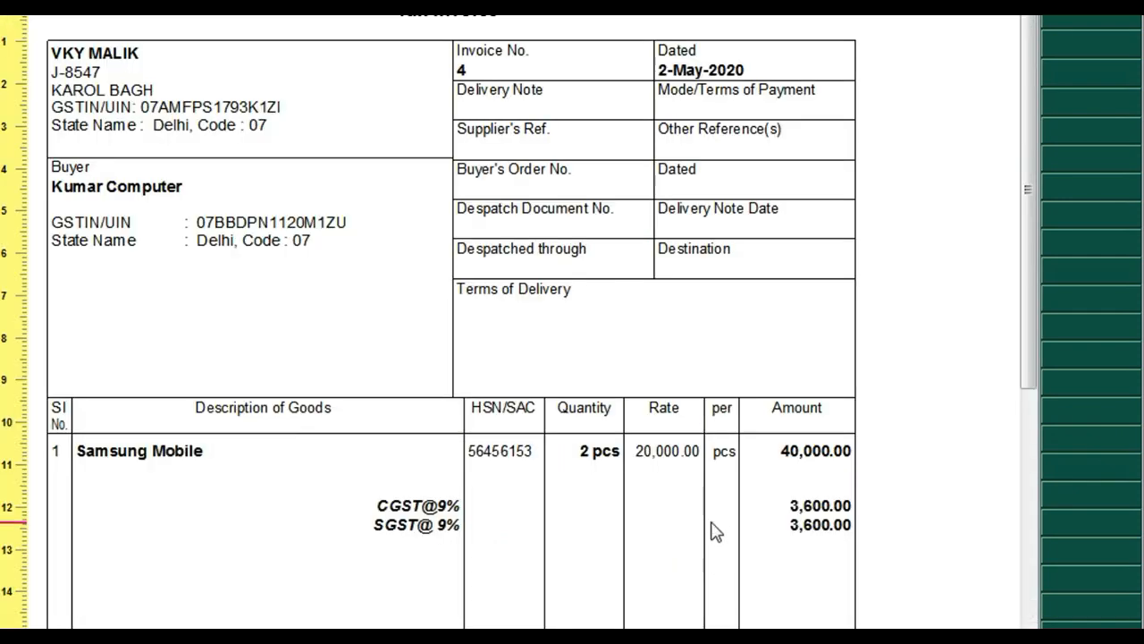
{"action": "scroll", "coordinate": [715, 529], "scroll_direction": "down", "scroll_amount": 10}
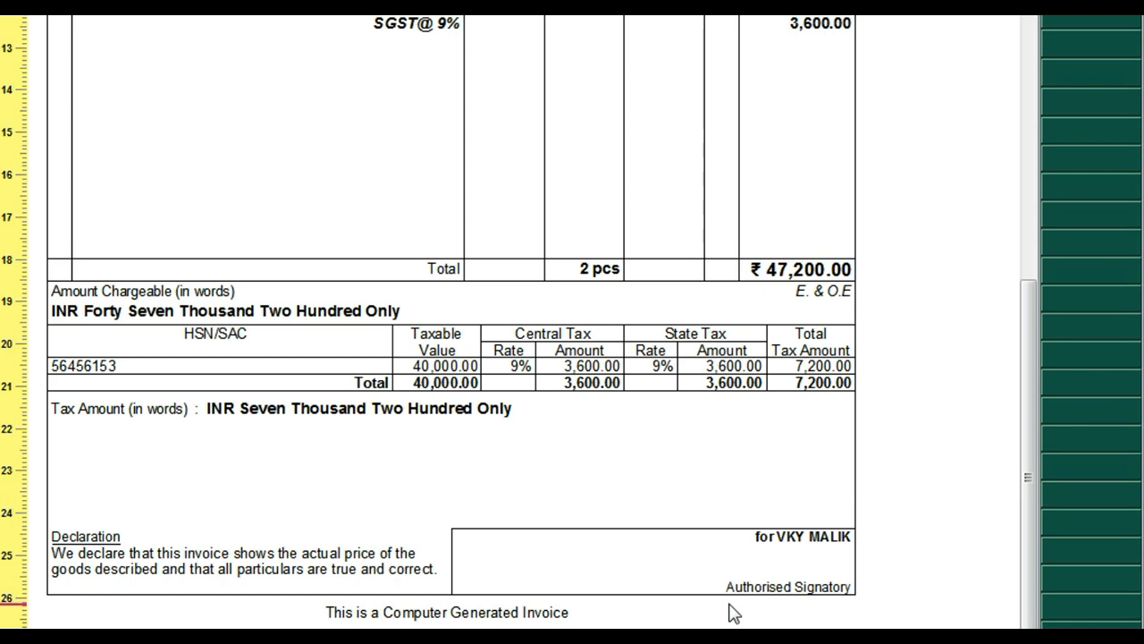
{"action": "key", "text": "Escape"}
{"action": "key", "text": "Escape"}
{"action": "key", "text": "Escape"}
{"action": "key", "text": "Return"}
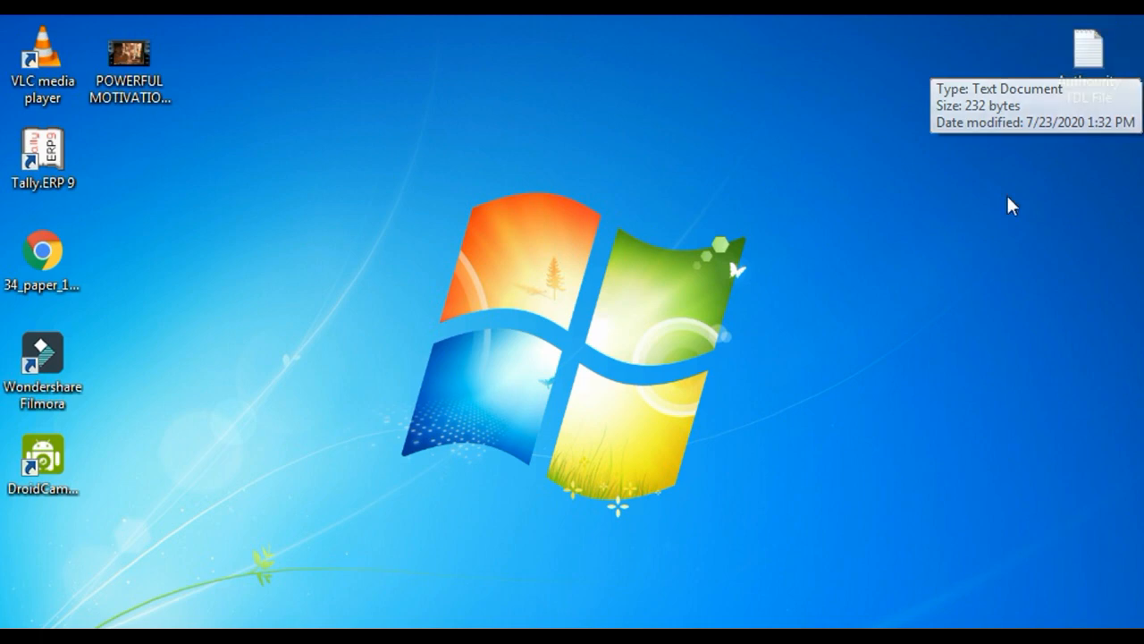
Step: Switch to the desktop and open the security properties of the Authourity TDL File text document
{"action": "right_click", "coordinate": [1092, 55]}
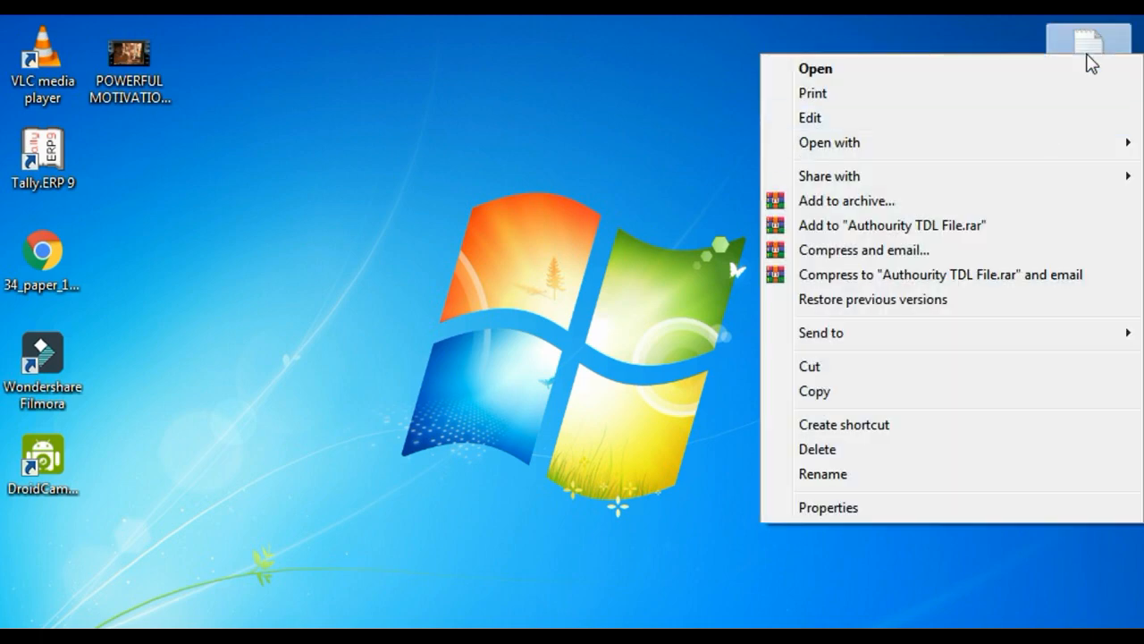
{"action": "left_click", "coordinate": [862, 509]}
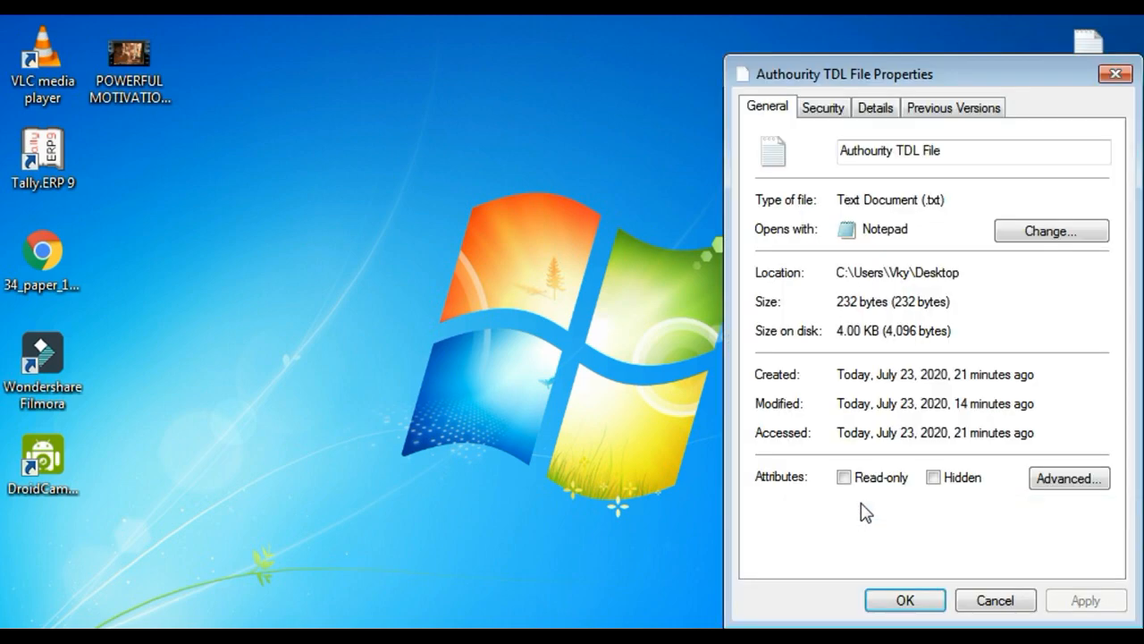
{"action": "left_click", "coordinate": [822, 108]}
Step: Copy the full object name path of the Authourity TDL File and close its properties
{"action": "left_click_drag", "start_coordinate": [844, 138], "coordinate": [850, 148]}
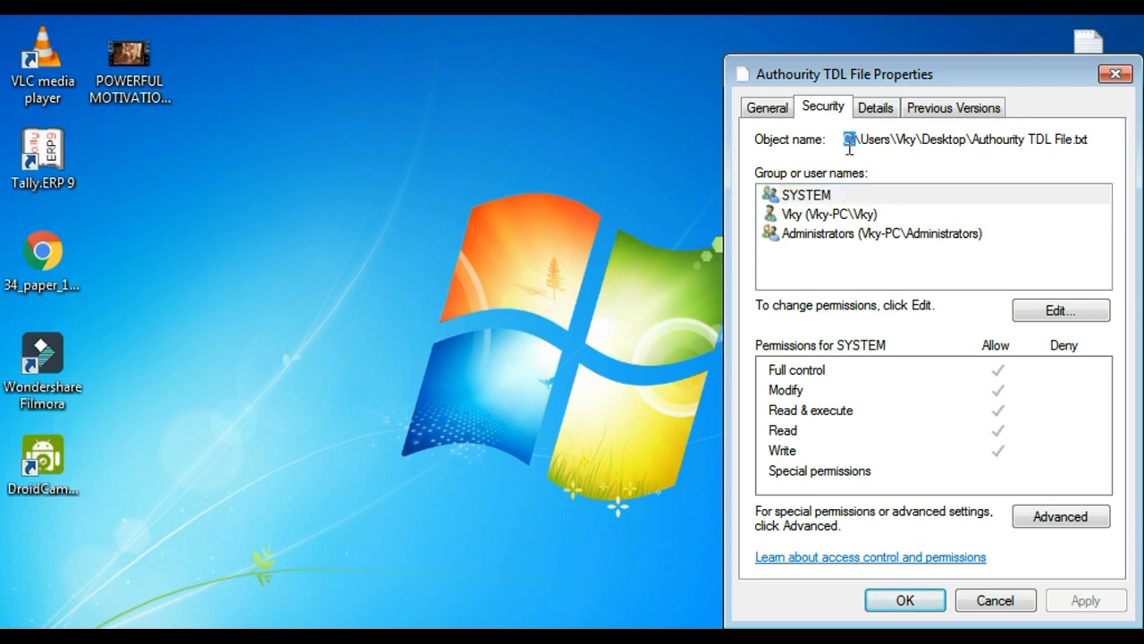
{"action": "key", "text": "shift+Right"}
{"action": "key", "text": "shift+Right"}
{"action": "key", "text": "shift+Right"}
{"action": "key", "text": "shift+Right"}
{"action": "key", "text": "shift+Right"}
{"action": "key", "text": "shift+Right"}
{"action": "key", "text": "shift+Right"}
{"action": "key", "text": "shift+Right"}
{"action": "key", "text": "shift+Right"}
{"action": "key", "text": "shift+Right"}
{"action": "key", "text": "shift+Right"}
{"action": "key", "text": "shift+Right"}
{"action": "key", "text": "shift+Right"}
{"action": "key", "text": "shift+Right"}
{"action": "key", "text": "shift+Right"}
{"action": "key", "text": "shift+Right"}
{"action": "key", "text": "shift+Right"}
{"action": "key", "text": "shift+Right"}
{"action": "key", "text": "shift+Right"}
{"action": "key", "text": "shift+Right"}
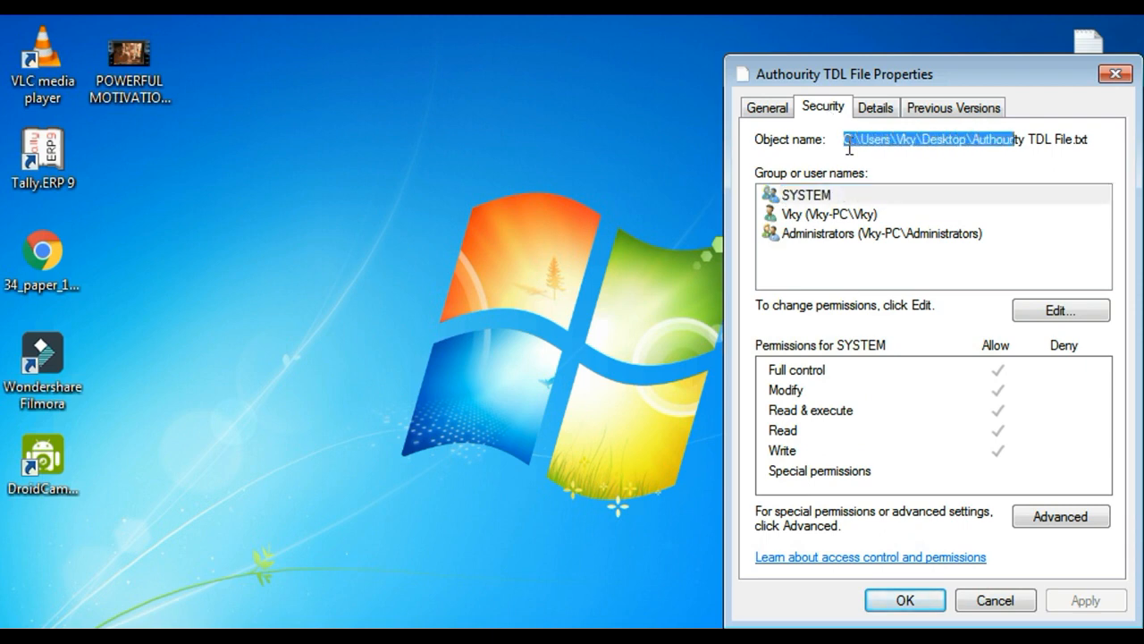
{"action": "right_click", "coordinate": [851, 134]}
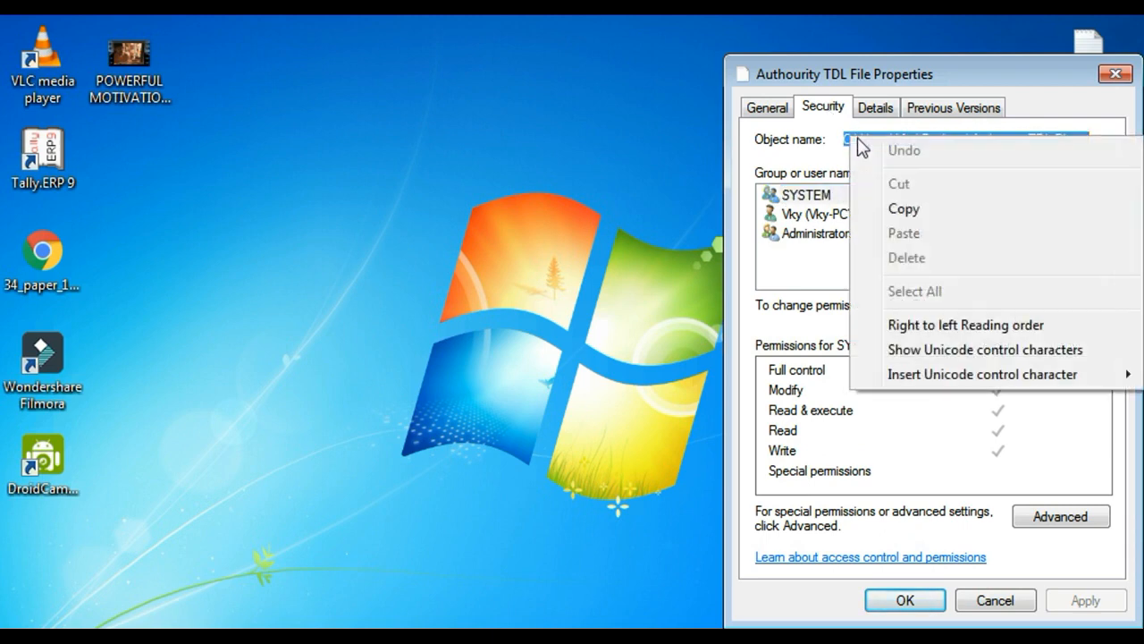
{"action": "left_click", "coordinate": [904, 210]}
{"action": "left_click", "coordinate": [1115, 74]}
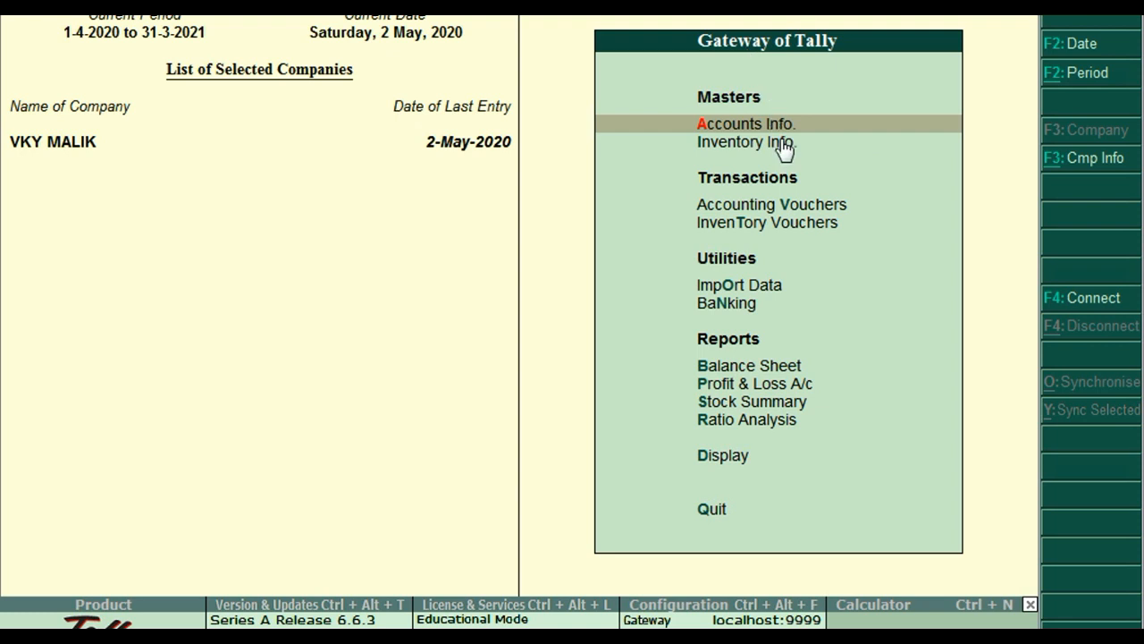
Step: Switch to Tally.ERP 9 and open the local TDL configuration under Product & Features
{"action": "key", "text": "ctrl+alt+f"}
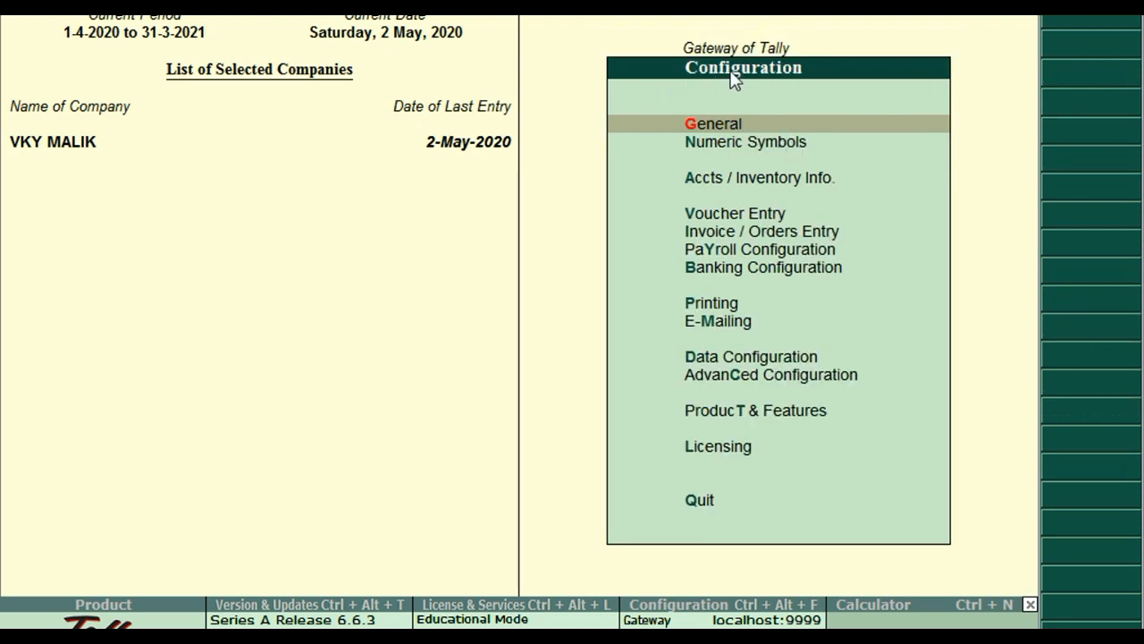
{"action": "key", "text": "Up"}
{"action": "key", "text": "Up"}
{"action": "key", "text": "Up"}
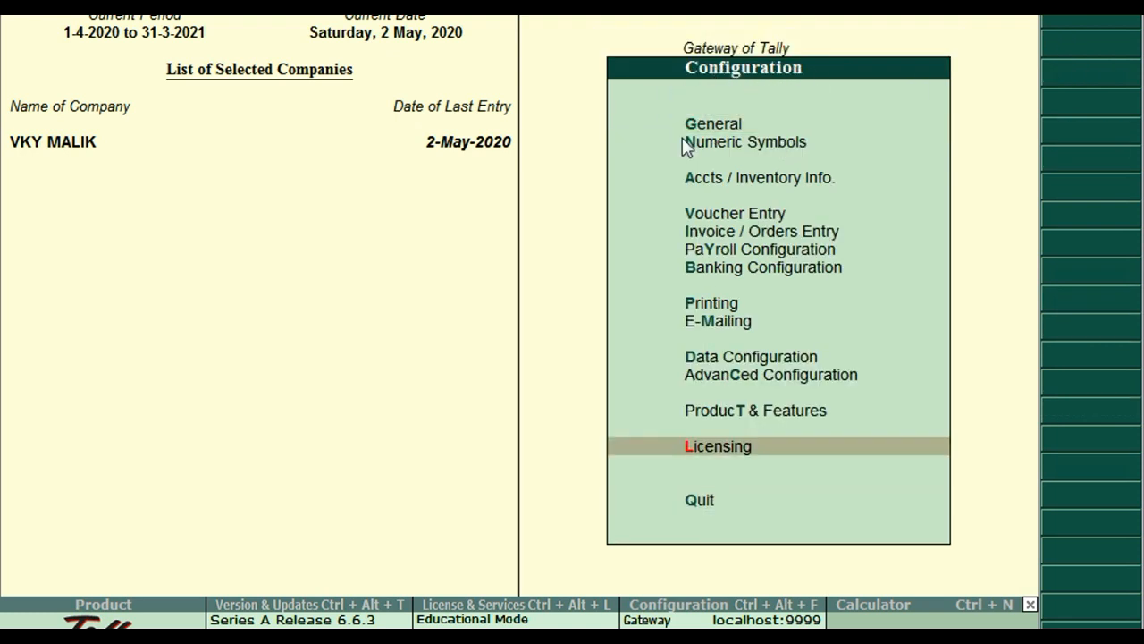
{"action": "left_click", "coordinate": [779, 420]}
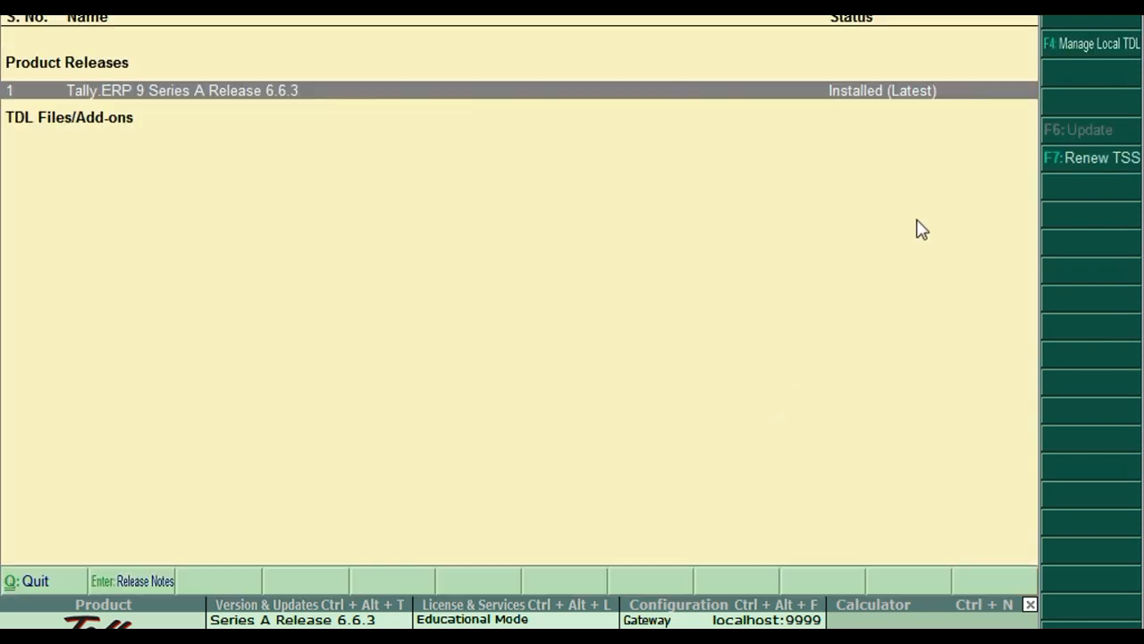
{"action": "left_click", "coordinate": [1081, 48]}
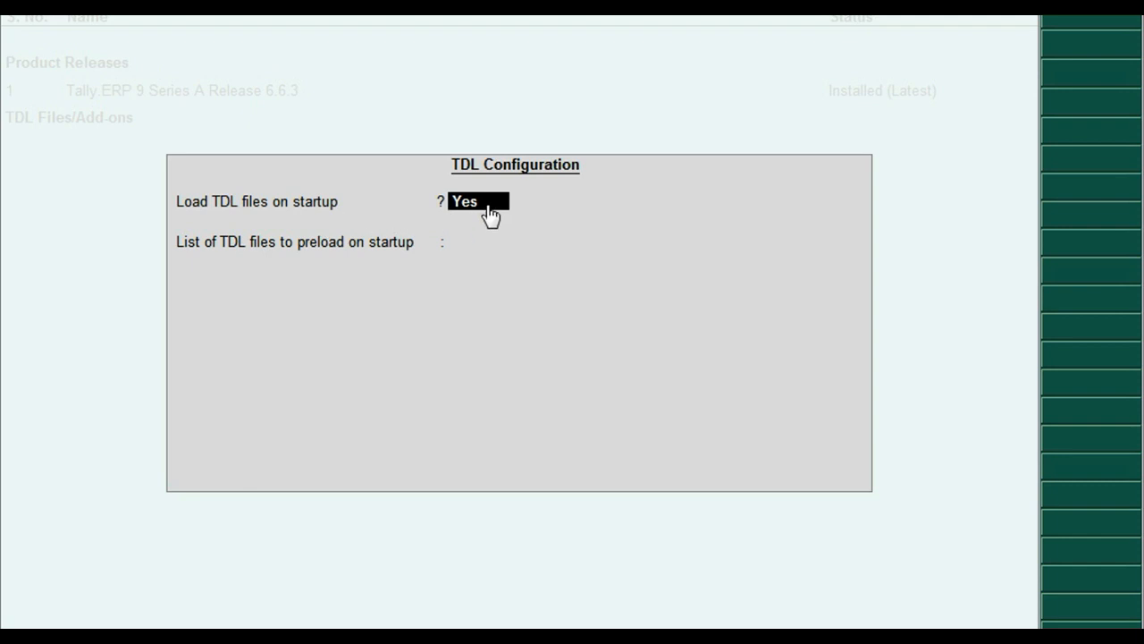
Step: Accept Yes for loading TDL files on startup, add the copied Authourity TDL File.txt path to the preload list, and save the configuration
{"action": "key", "text": "Return"}
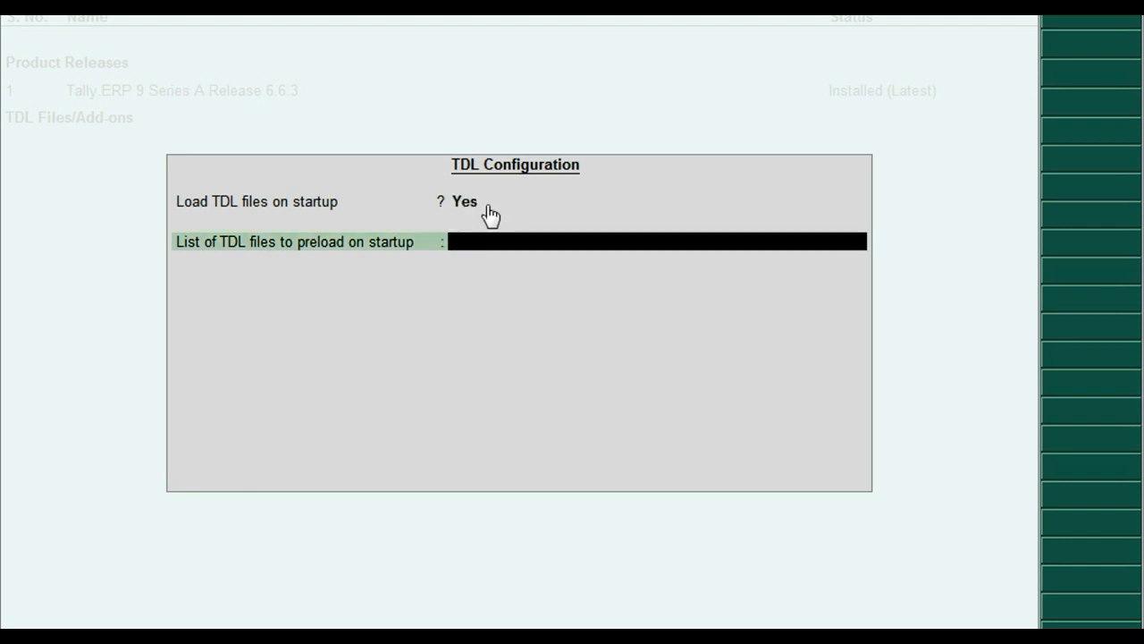
{"action": "key", "text": "ctrl+alt+v"}
{"action": "key", "text": "Return"}
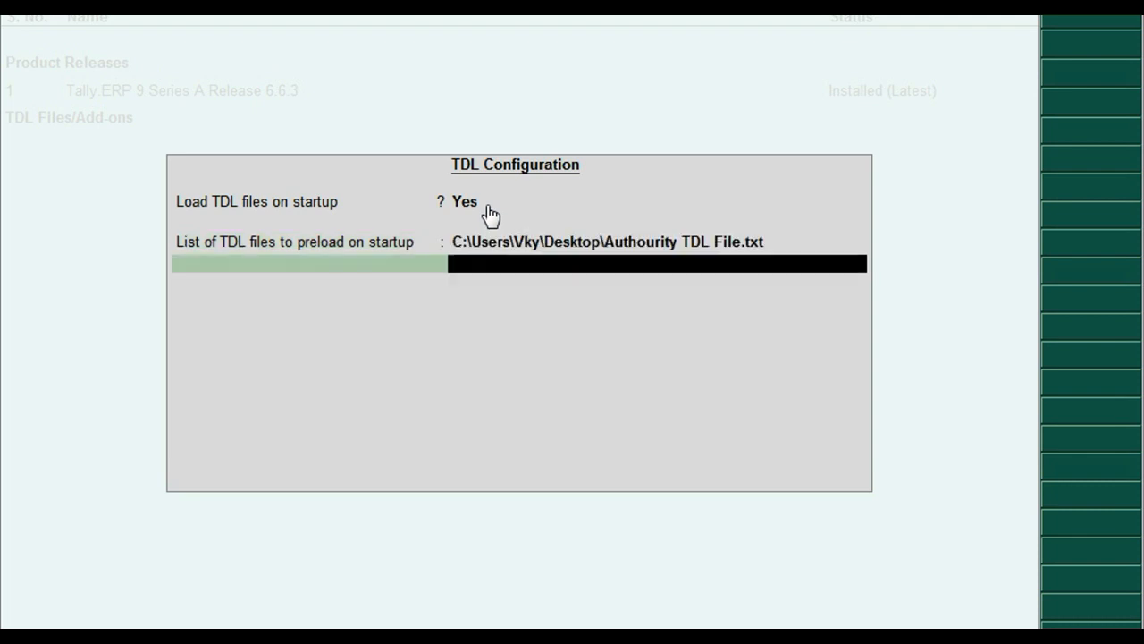
{"action": "key", "text": "Return"}
{"action": "key", "text": "Return"}
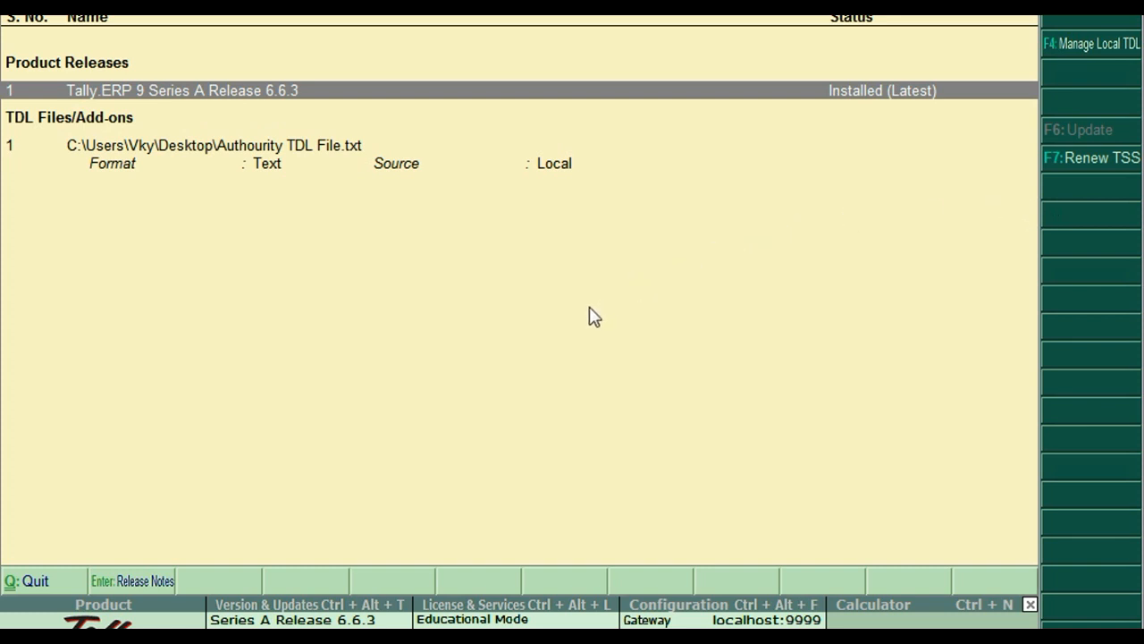
{"action": "key", "text": "Escape"}
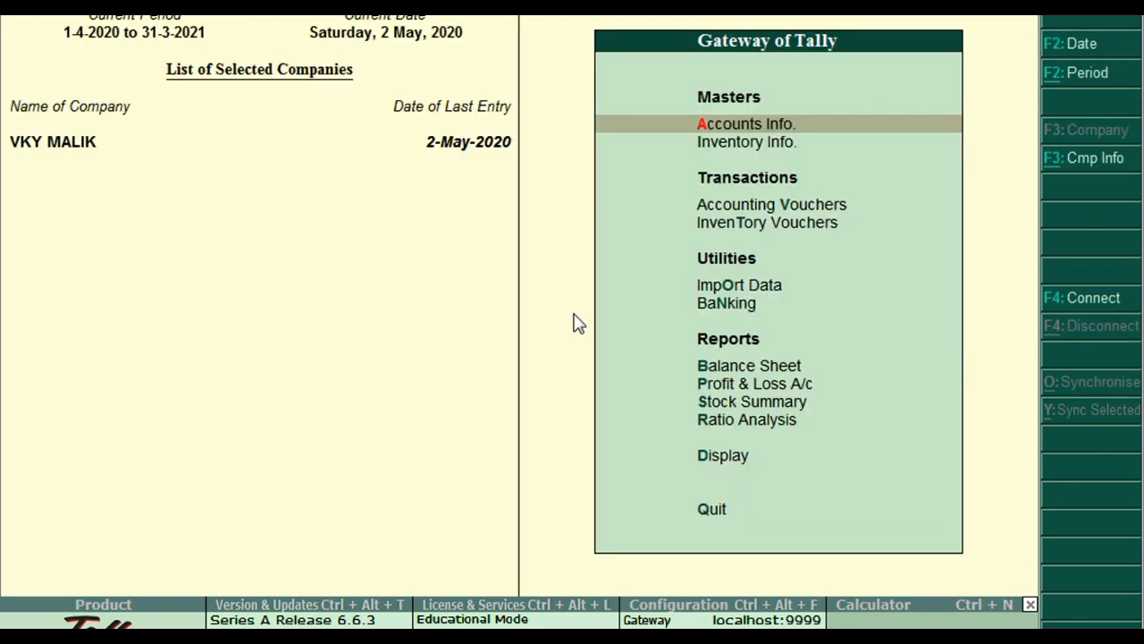
Step: Start a sales voucher for Kumar Computer with the Sales ledger, accepting the default despatch and tax classification details
{"action": "key", "text": "Down"}
{"action": "key", "text": "Down"}
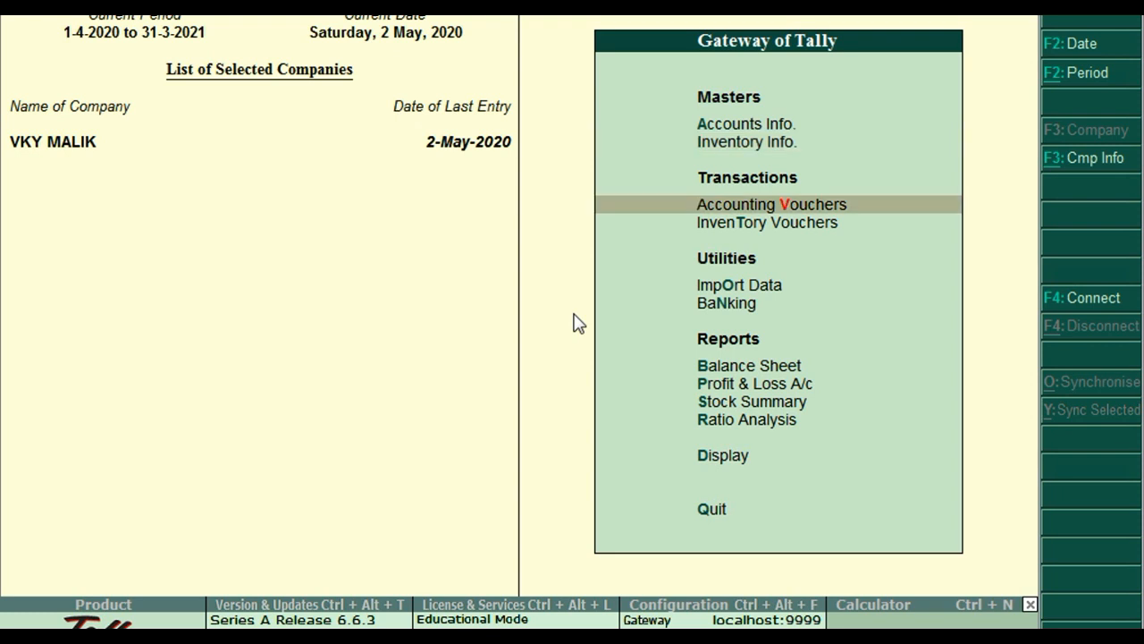
{"action": "key", "text": "Return"}
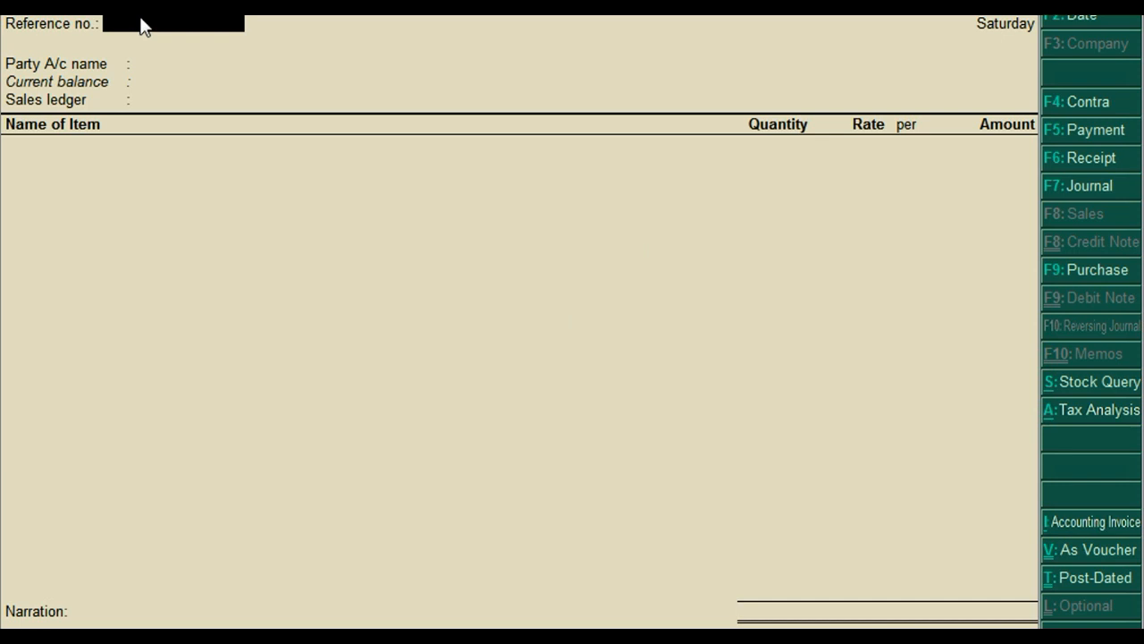
{"action": "key", "text": "Return"}
{"action": "key", "text": "Down"}
{"action": "key", "text": "Down"}
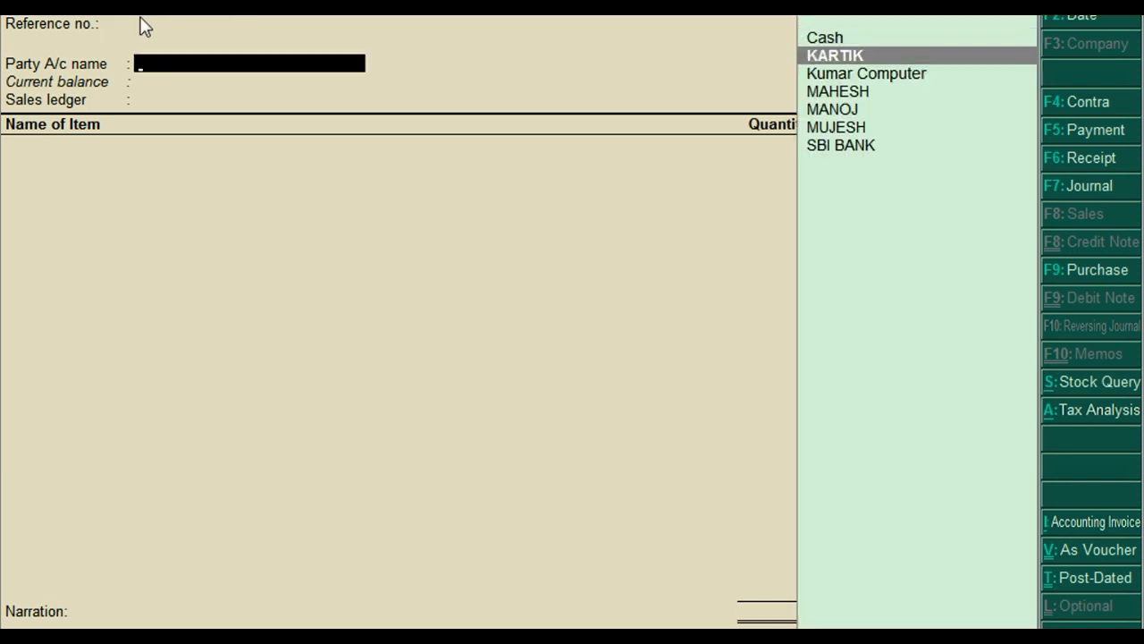
{"action": "key", "text": "Return"}
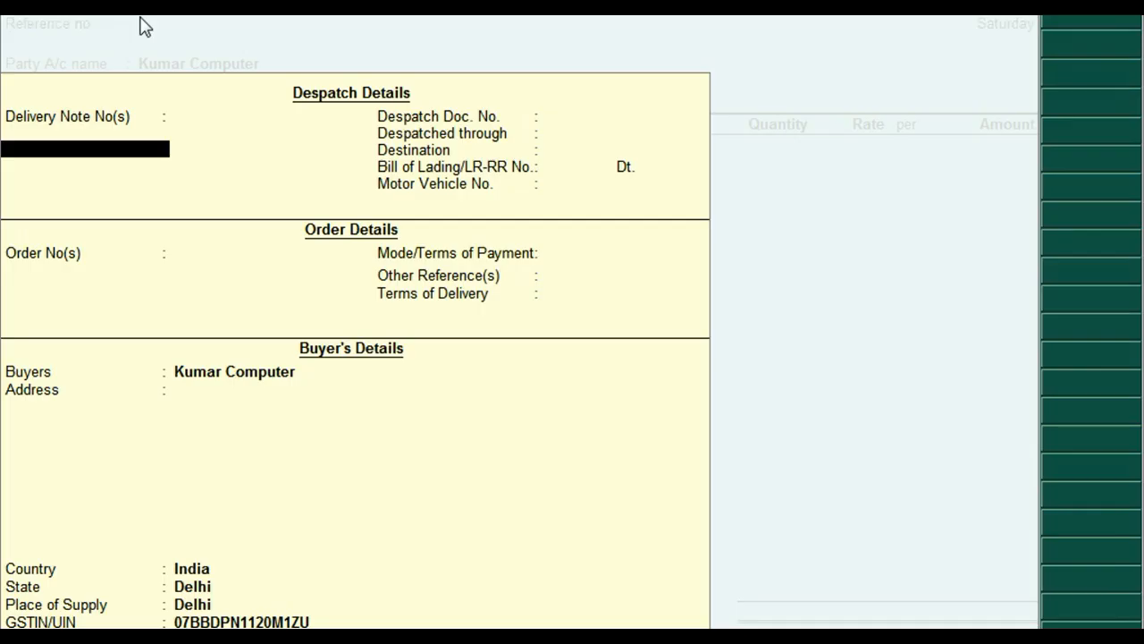
{"action": "key", "text": "ctrl+a"}
{"action": "key", "text": "Return"}
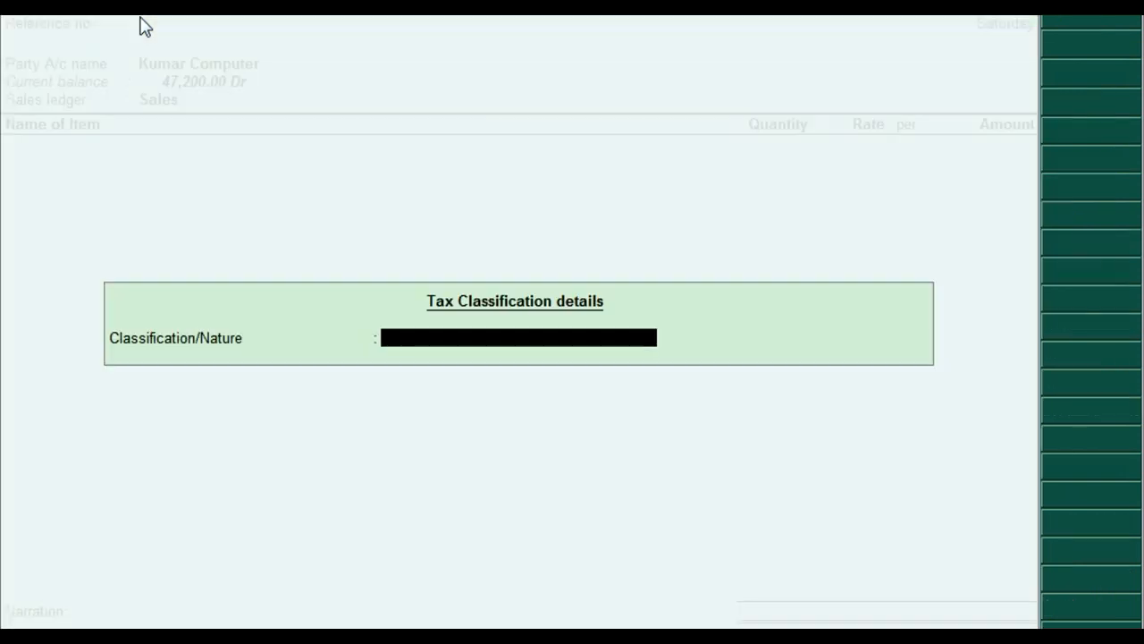
{"action": "key", "text": "Return"}
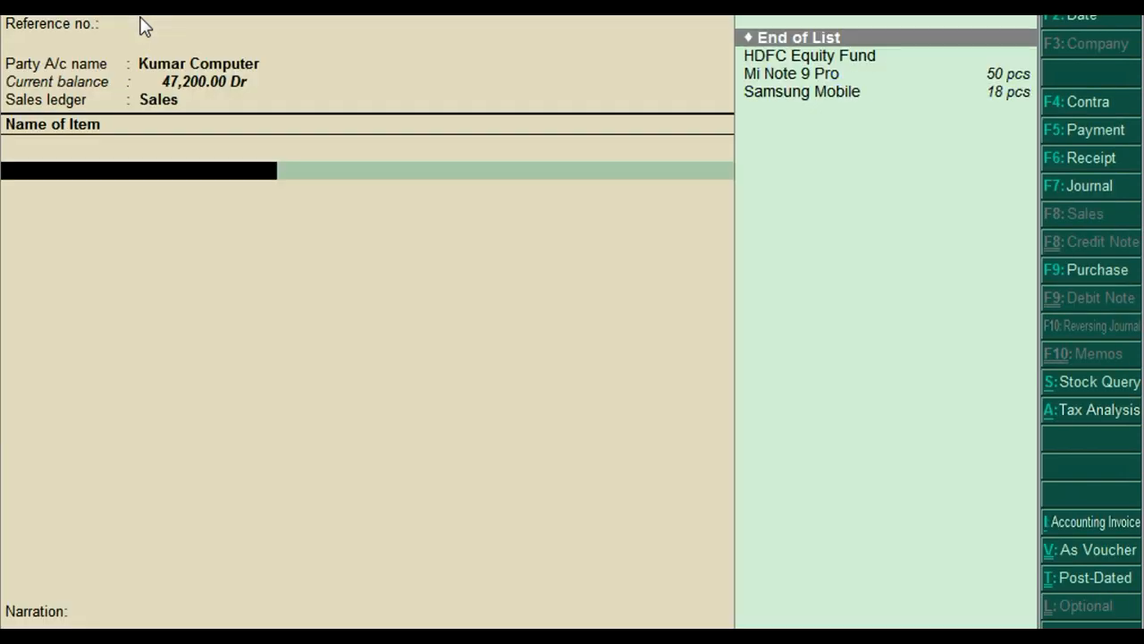
Step: Add the item Mi Note 9 Pro to the voucher with quantity 2 pcs at a rate of 20,000
{"action": "key", "text": "Down"}
{"action": "key", "text": "Down"}
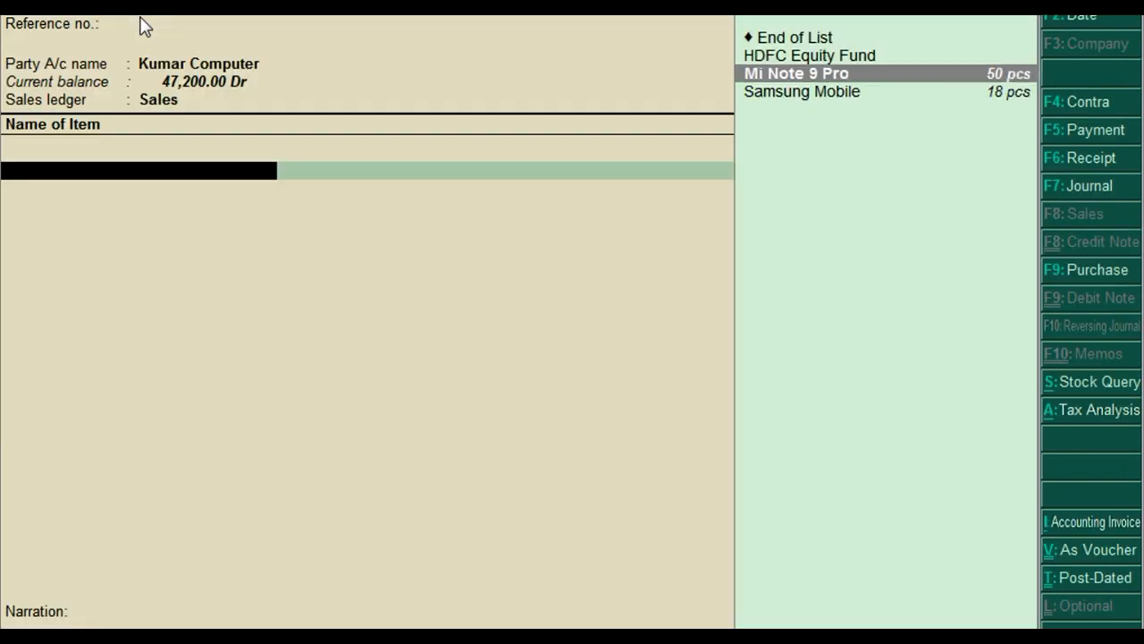
{"action": "key", "text": "Return"}
{"action": "key", "text": "Return"}
{"action": "type", "text": "2"}
{"action": "key", "text": "Return"}
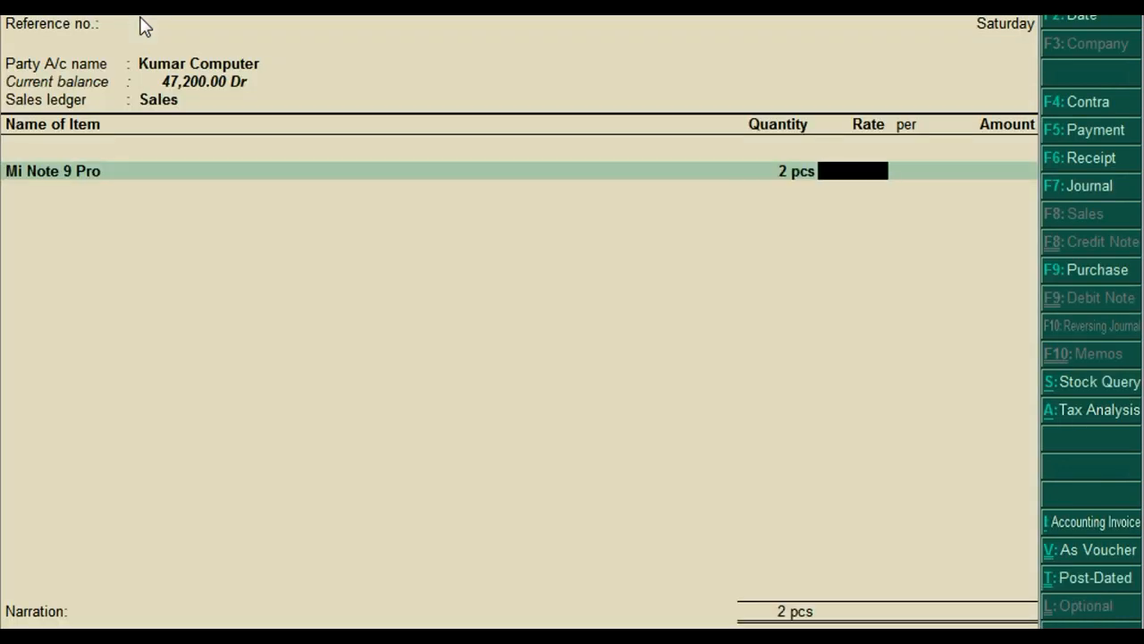
{"action": "type", "text": "20000"}
{"action": "key", "text": "Return"}
{"action": "key", "text": "Return"}
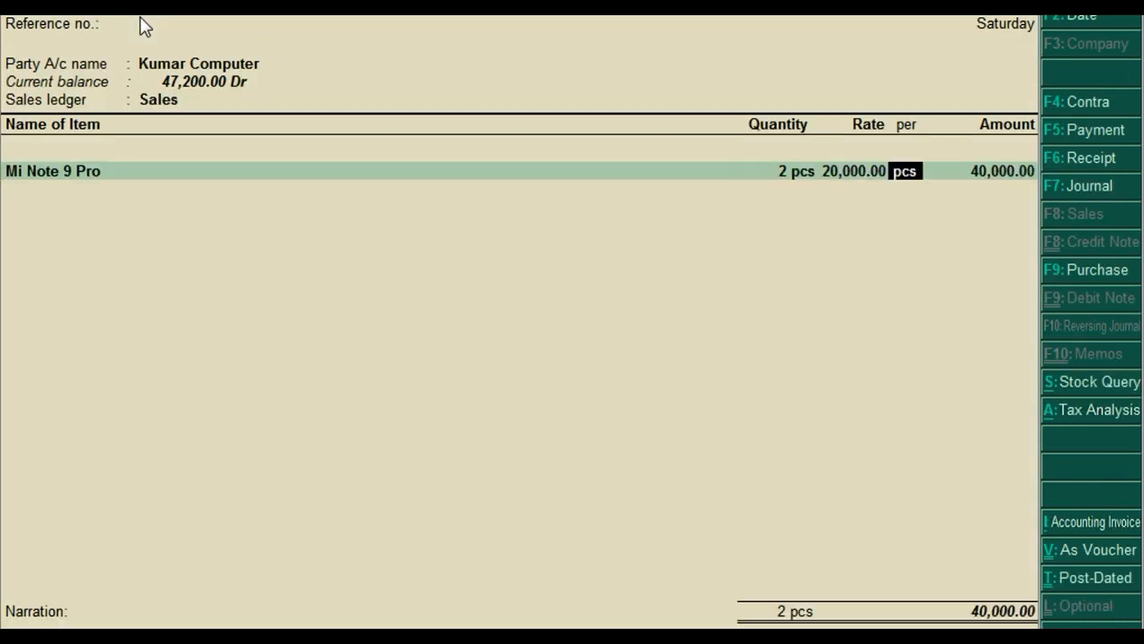
Step: Add the item Samsung Mobile to the voucher with quantity 2 pcs at a rate of 20,000
{"action": "key", "text": "Down"}
{"action": "key", "text": "Down"}
{"action": "key", "text": "Down"}
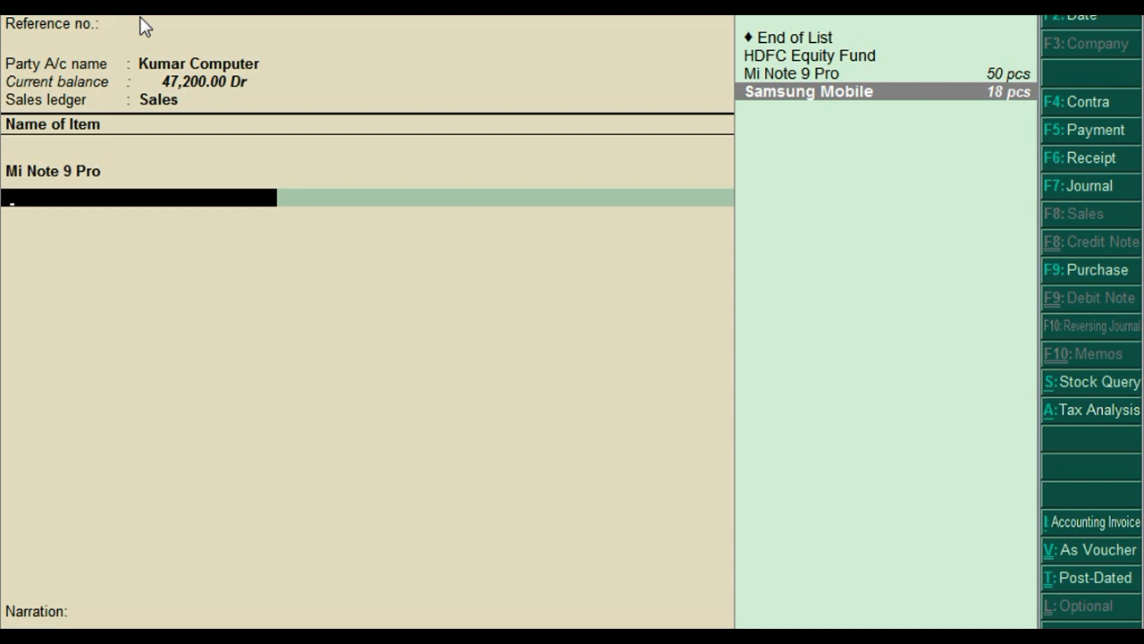
{"action": "key", "text": "Return"}
{"action": "key", "text": "Return"}
{"action": "type", "text": "2"}
{"action": "key", "text": "Return"}
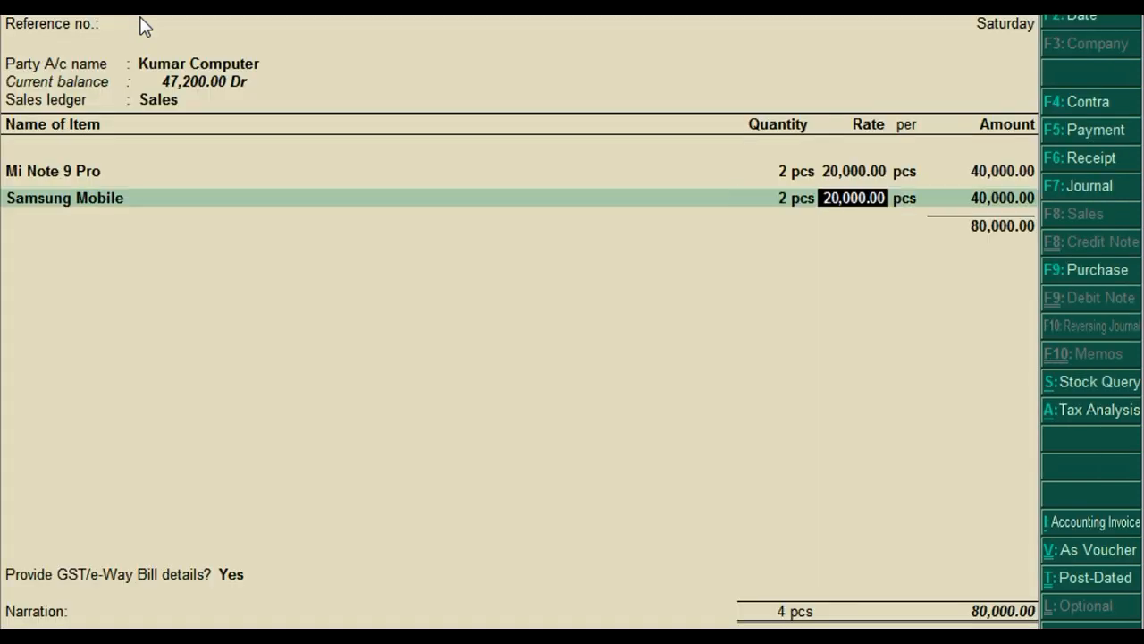
{"action": "key", "text": "Return"}
{"action": "key", "text": "Return"}
{"action": "key", "text": "Return"}
Step: Add the CGST@9% and SGST@ 9% tax ledgers below the items, accepting their calculated amounts
{"action": "type", "text": "Cgst"}
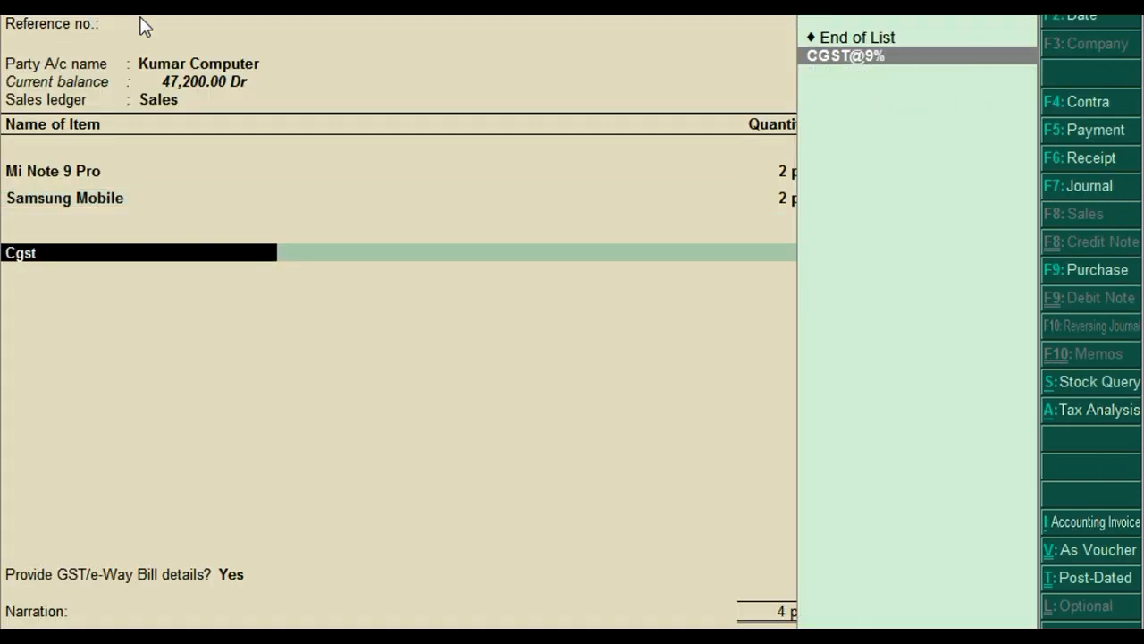
{"action": "key", "text": "Return"}
{"action": "key", "text": "Return"}
{"action": "type", "text": "Sgst"}
{"action": "key", "text": "Return"}
{"action": "key", "text": "Return"}
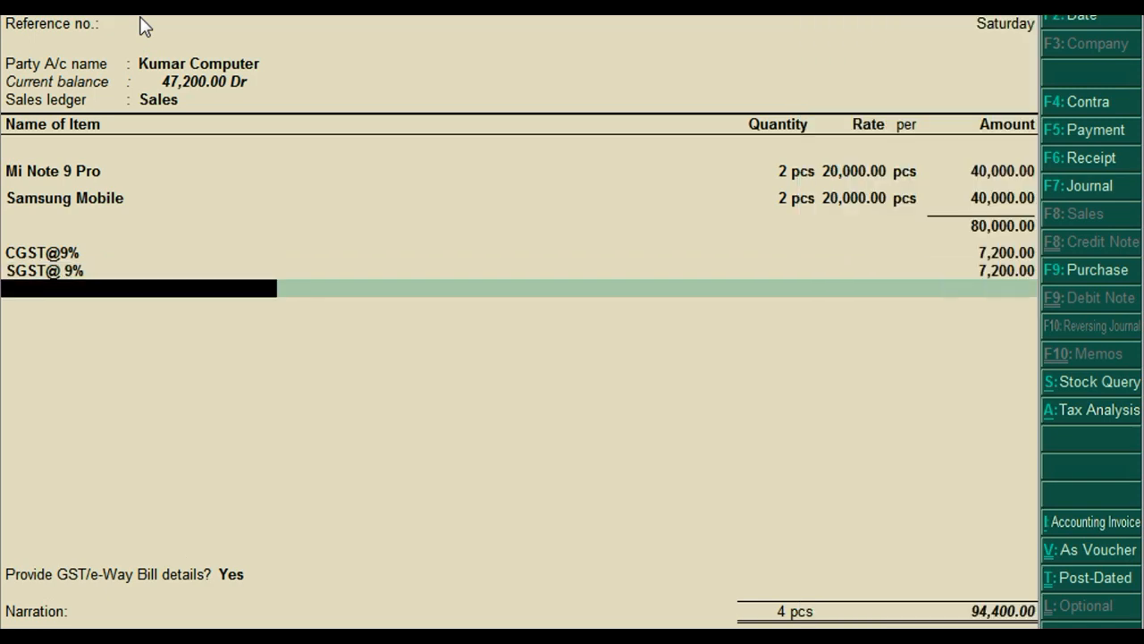
Step: Accept the New Ref bill-wise details for Kumar Computer and save the sales voucher
{"action": "key", "text": "Return"}
{"action": "key", "text": "Return"}
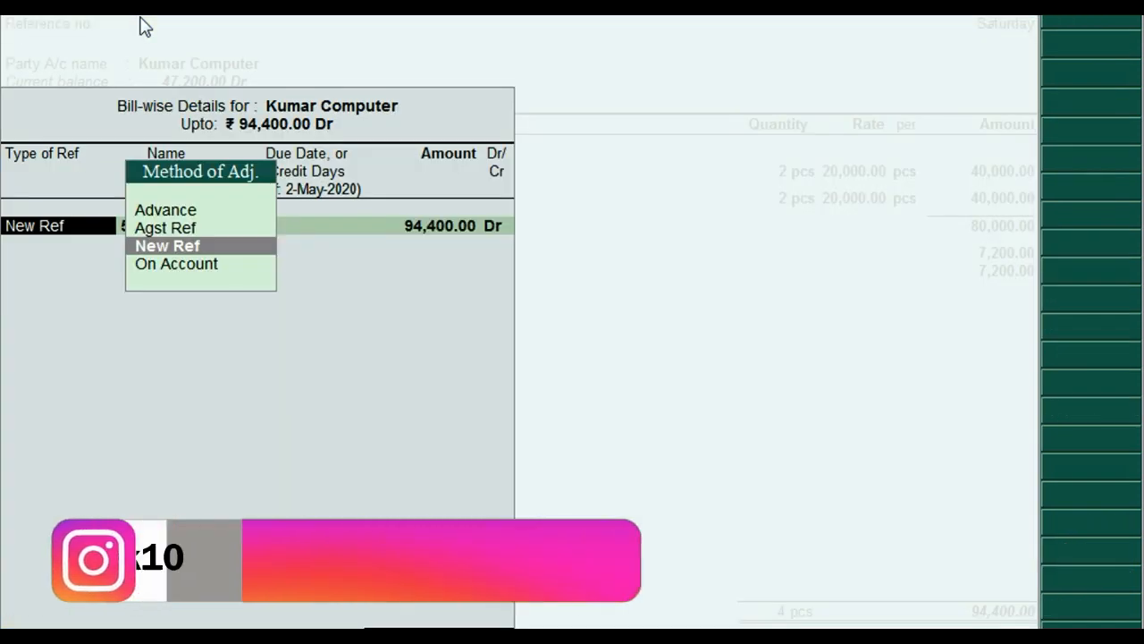
{"action": "key", "text": "Return"}
{"action": "key", "text": "Return"}
{"action": "key", "text": "Return"}
{"action": "key", "text": "Return"}
{"action": "key", "text": "Return"}
{"action": "key", "text": "Return"}
{"action": "key", "text": "Return"}
{"action": "key", "text": "Return"}
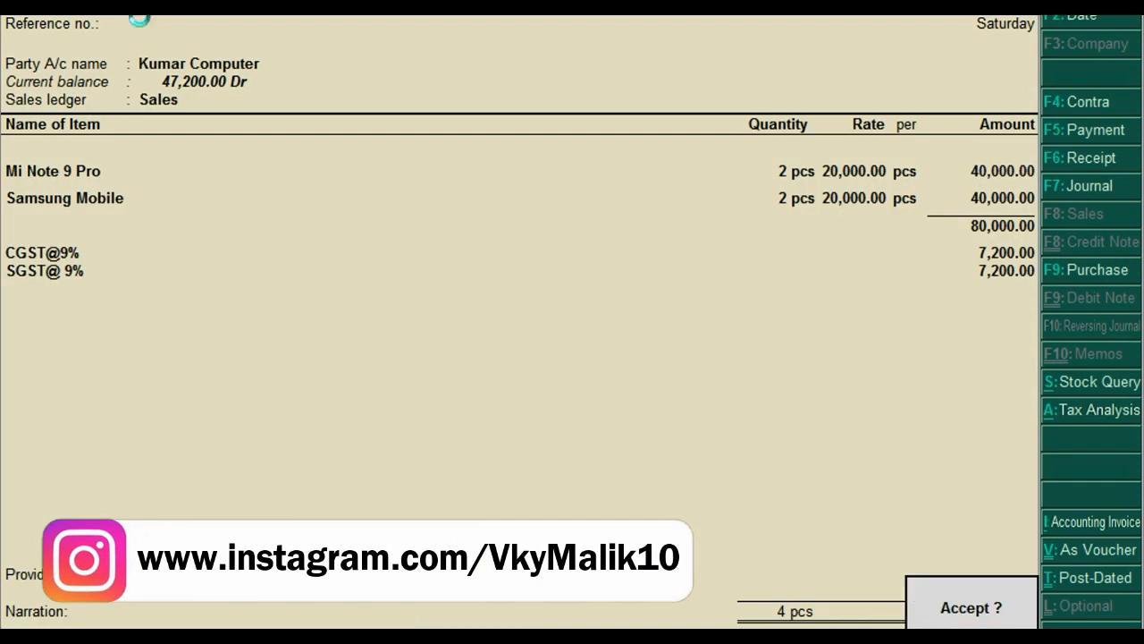
{"action": "key", "text": "Return"}
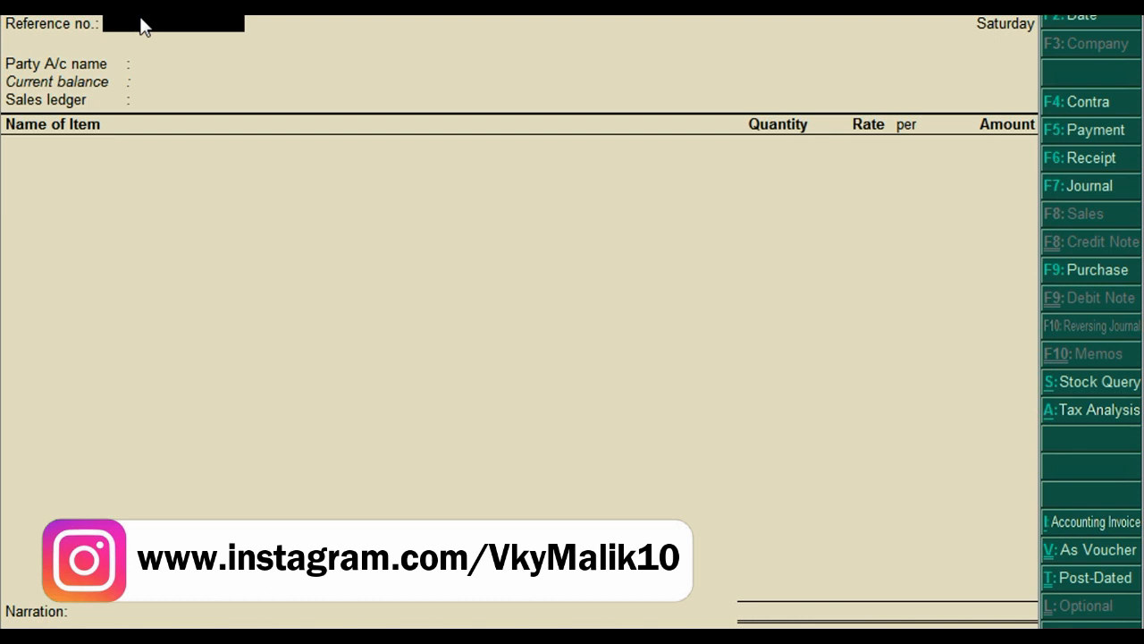
Step: Reopen the saved Kumar Computer voucher and examine the signatory area at the end of its Tax Invoice print preview
{"action": "key", "text": "Page_Up"}
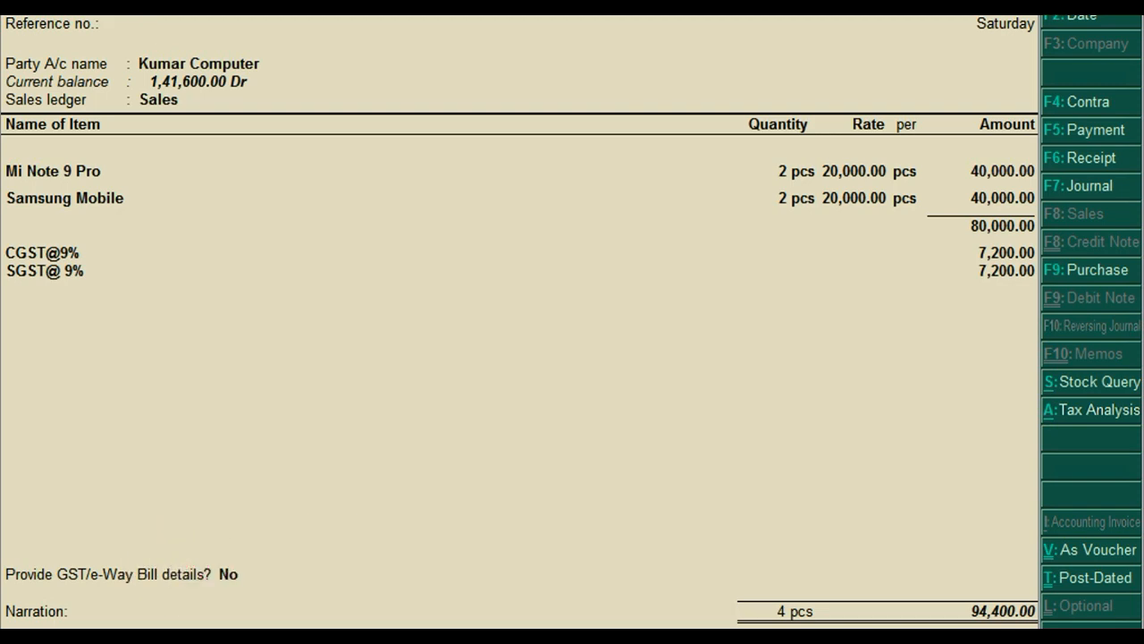
{"action": "key", "text": "alt+p"}
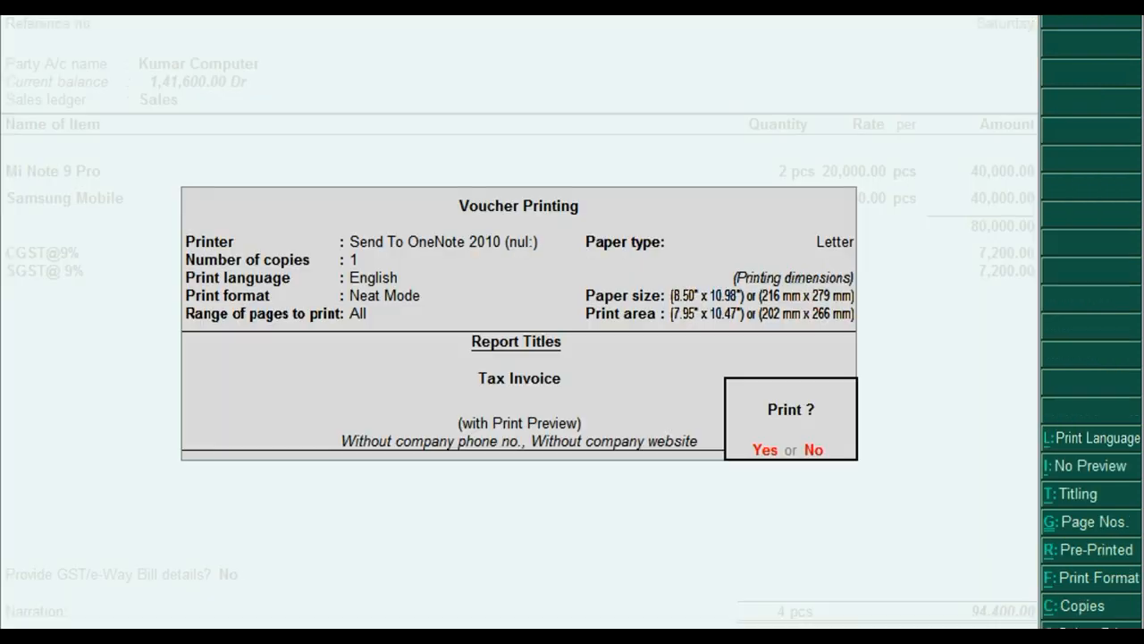
{"action": "left_click", "coordinate": [763, 451]}
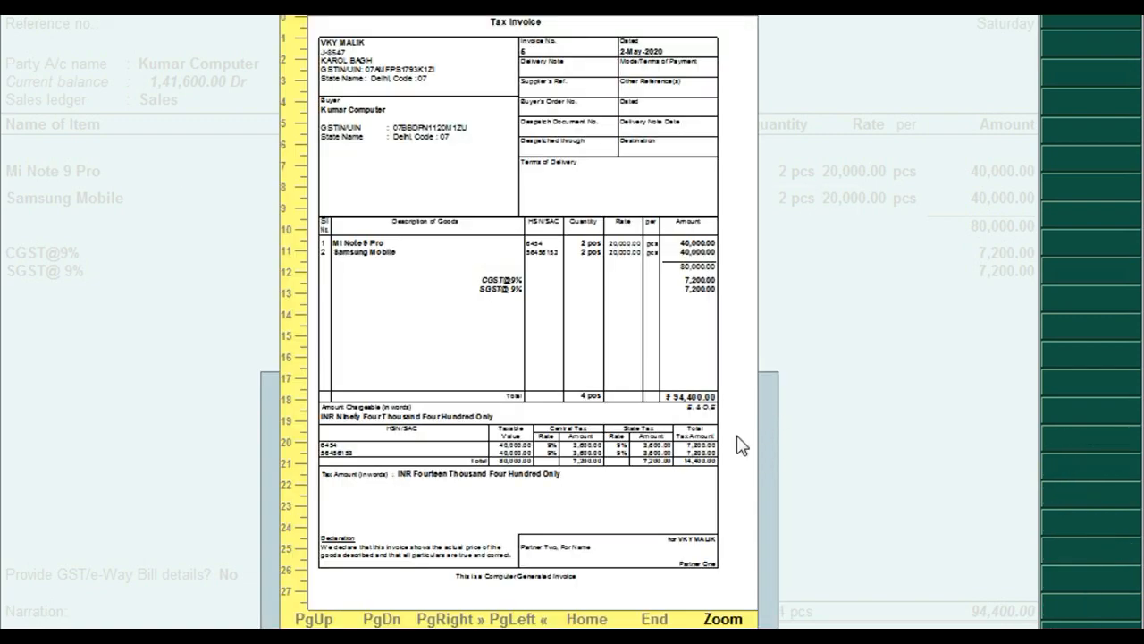
{"action": "left_click", "coordinate": [724, 620]}
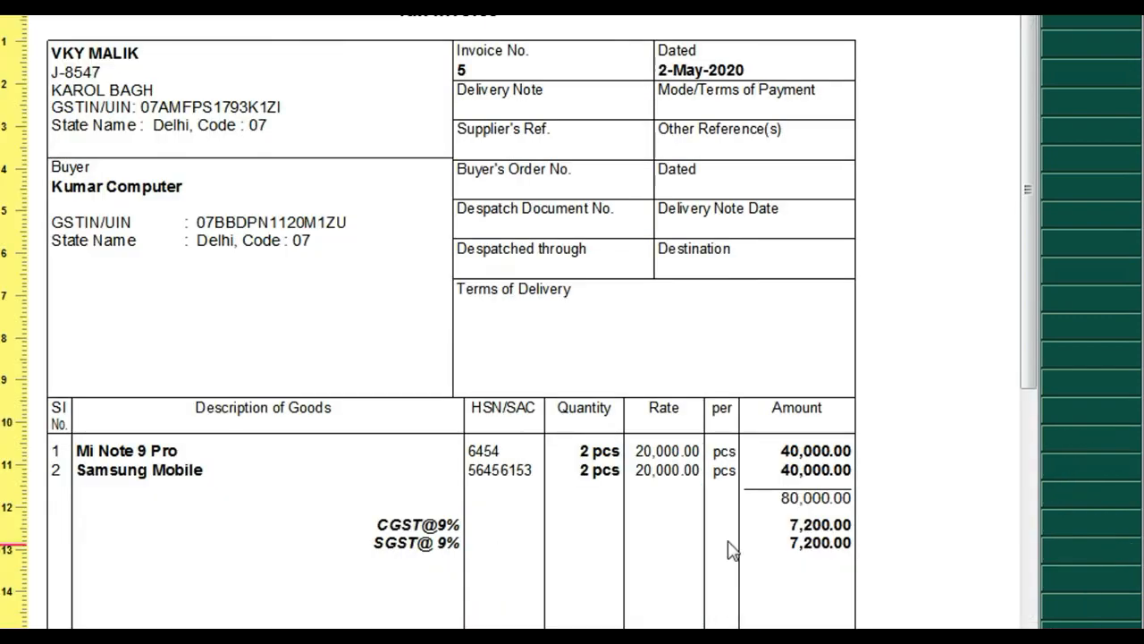
{"action": "scroll", "coordinate": [697, 554], "scroll_direction": "down", "scroll_amount": 6}
{"action": "scroll", "coordinate": [725, 511], "scroll_direction": "down", "scroll_amount": 3}
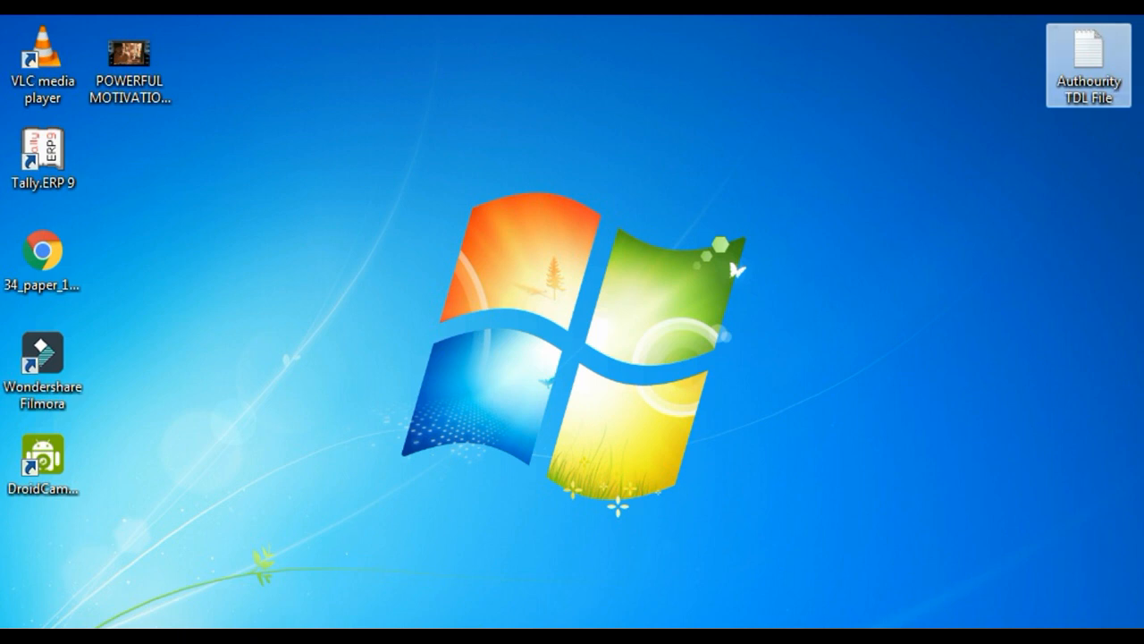
Step: Open the Authourity TDL File from the desktop in Notepad and replace the text "Partner Two" with "Signature 2"
{"action": "double_click", "coordinate": [1068, 100]}
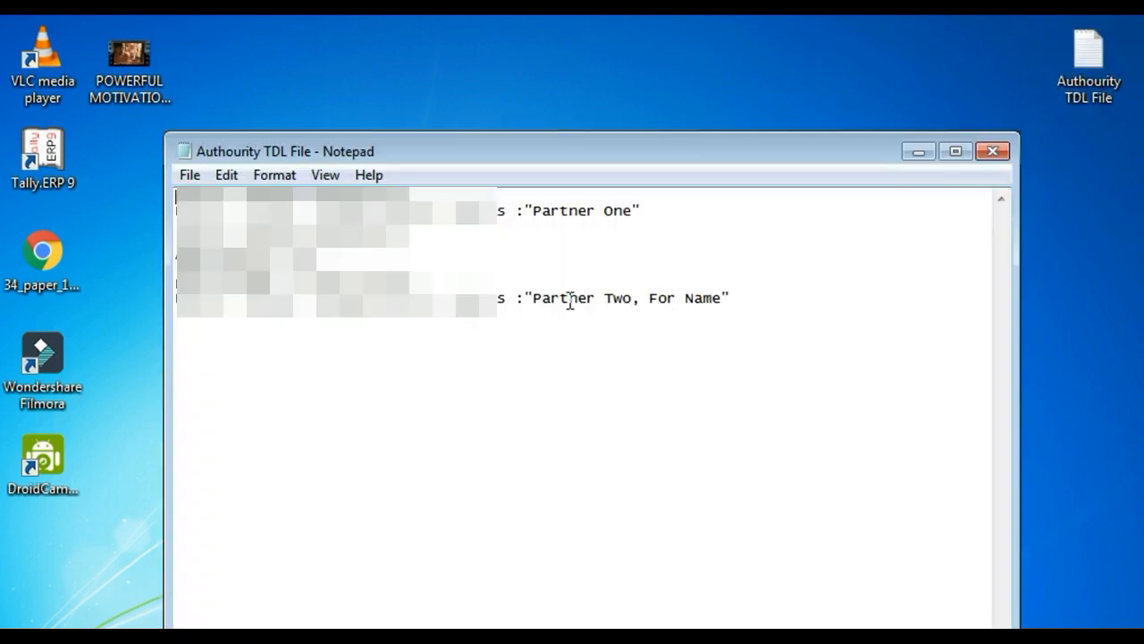
{"action": "left_click_drag", "start_coordinate": [534, 302], "coordinate": [631, 295]}
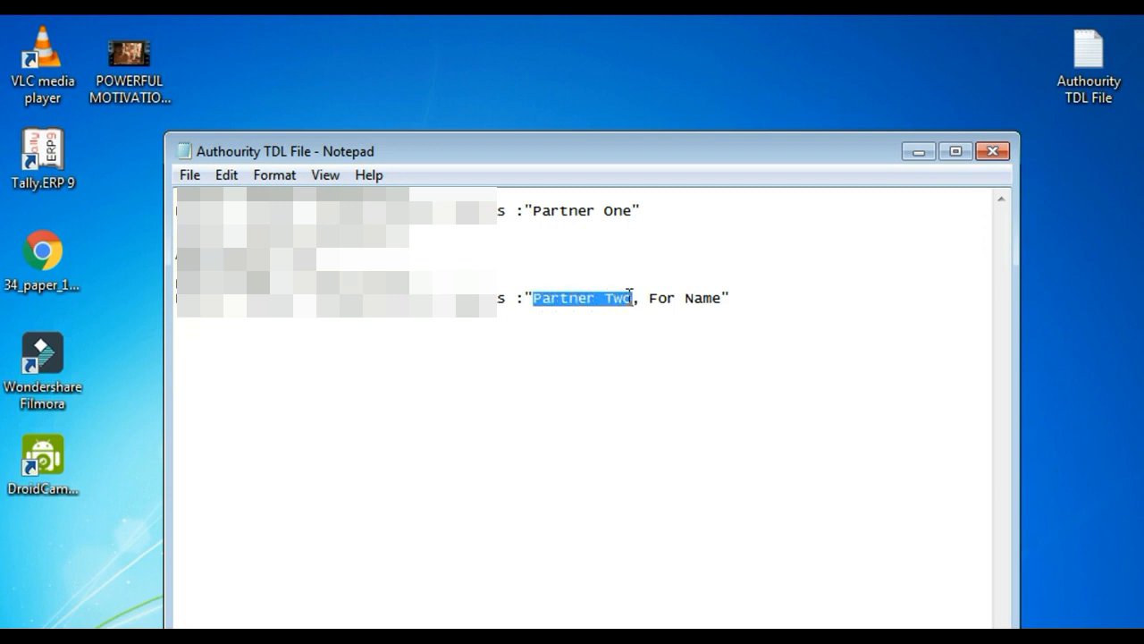
{"action": "type", "text": "Signature"}
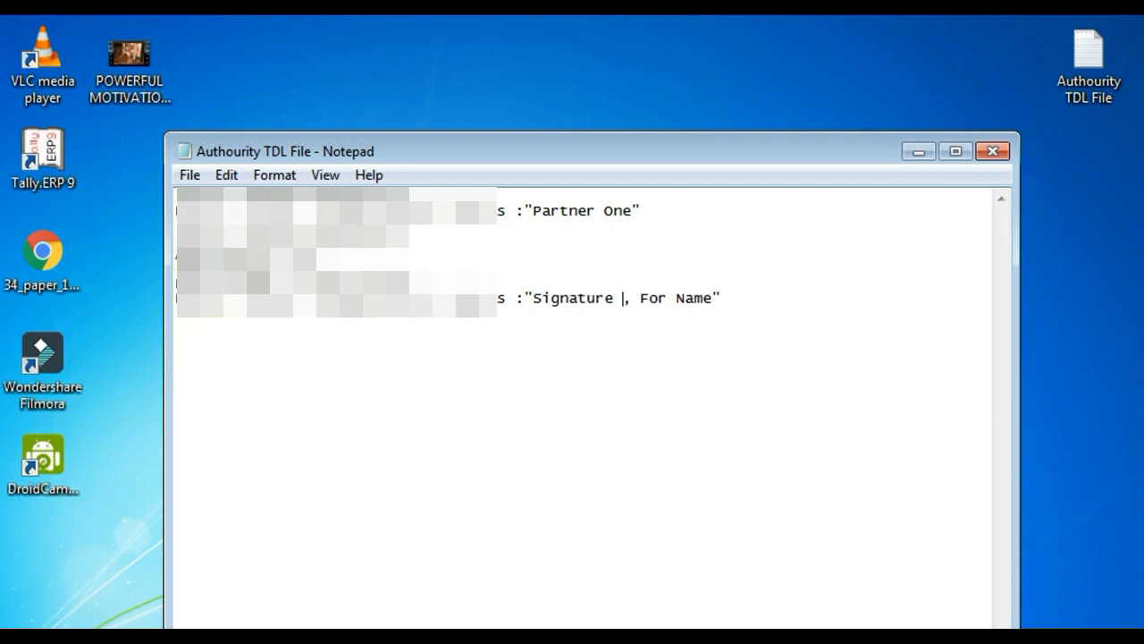
{"action": "type", "text": " 2"}
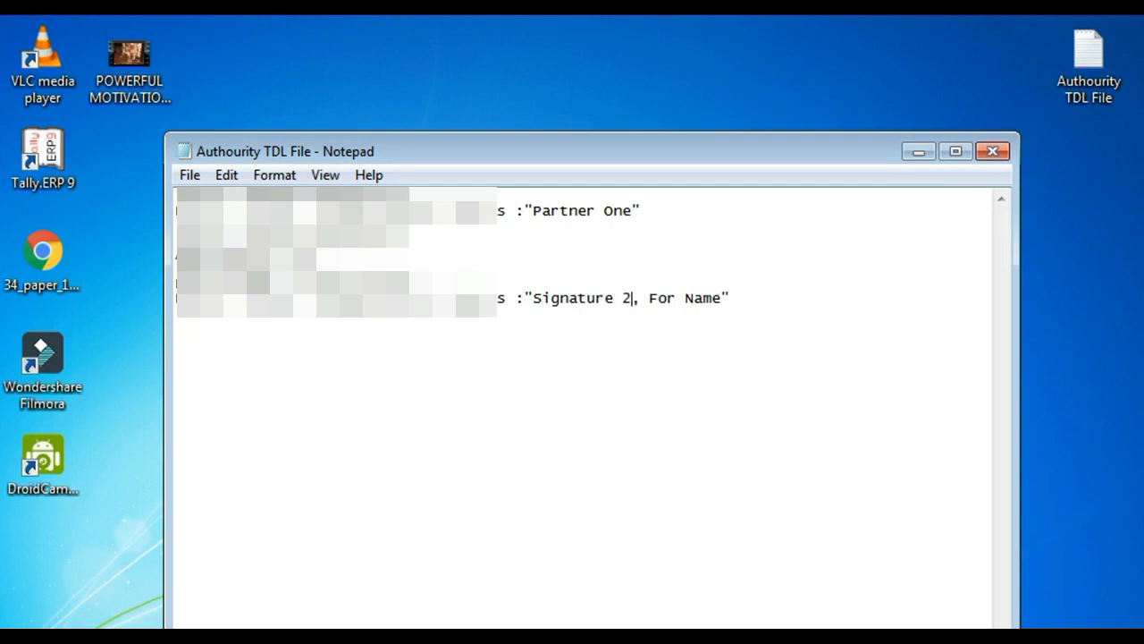
Step: Replace the text "Partner One" with "Signature 1" inside its quotation marks in the TDL file
{"action": "left_click", "coordinate": [630, 211]}
{"action": "key", "text": "BackSpace"}
{"action": "key", "text": "BackSpace"}
{"action": "key", "text": "BackSpace"}
{"action": "key", "text": "BackSpace"}
{"action": "key", "text": "BackSpace"}
{"action": "key", "text": "BackSpace"}
{"action": "key", "text": "BackSpace"}
{"action": "key", "text": "BackSpace"}
{"action": "key", "text": "BackSpace"}
{"action": "key", "text": "BackSpace"}
{"action": "key", "text": "BackSpace"}
{"action": "type", "text": "Signatur"}
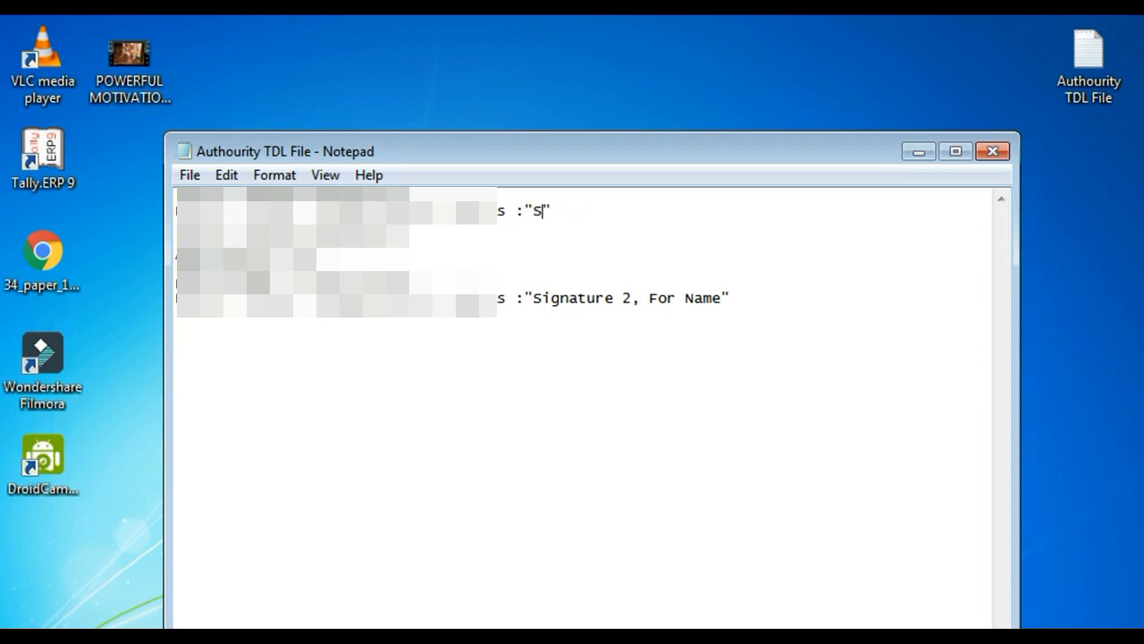
{"action": "type", "text": "e 1"}
Step: Save the edited Authourity TDL File and close it
{"action": "left_click", "coordinate": [193, 176]}
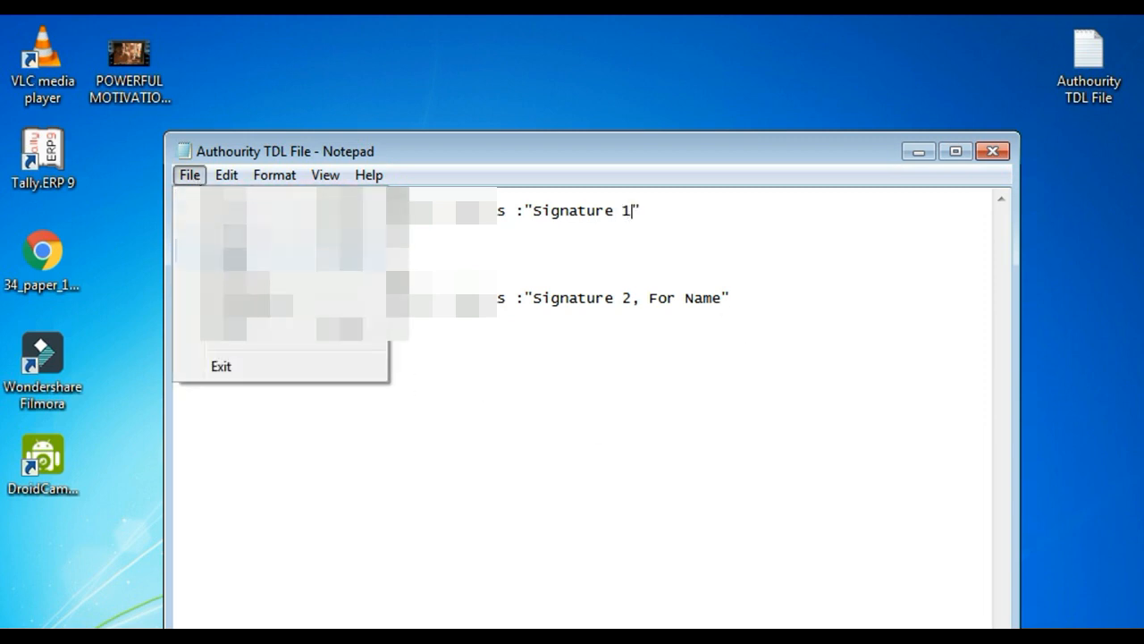
{"action": "left_click", "coordinate": [215, 235]}
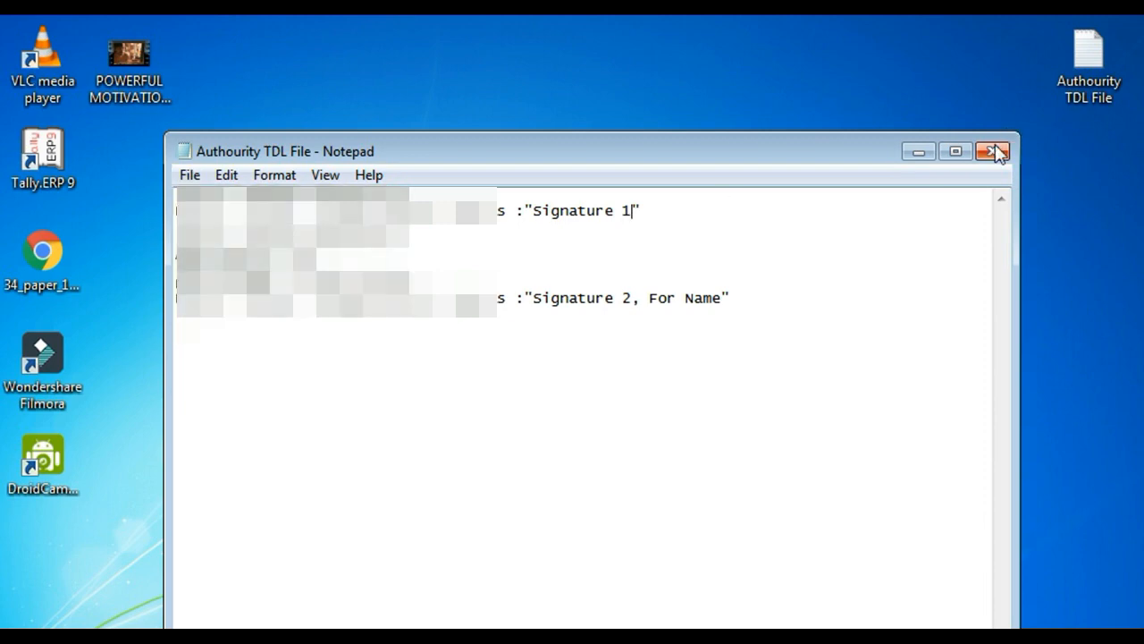
{"action": "left_click", "coordinate": [992, 151]}
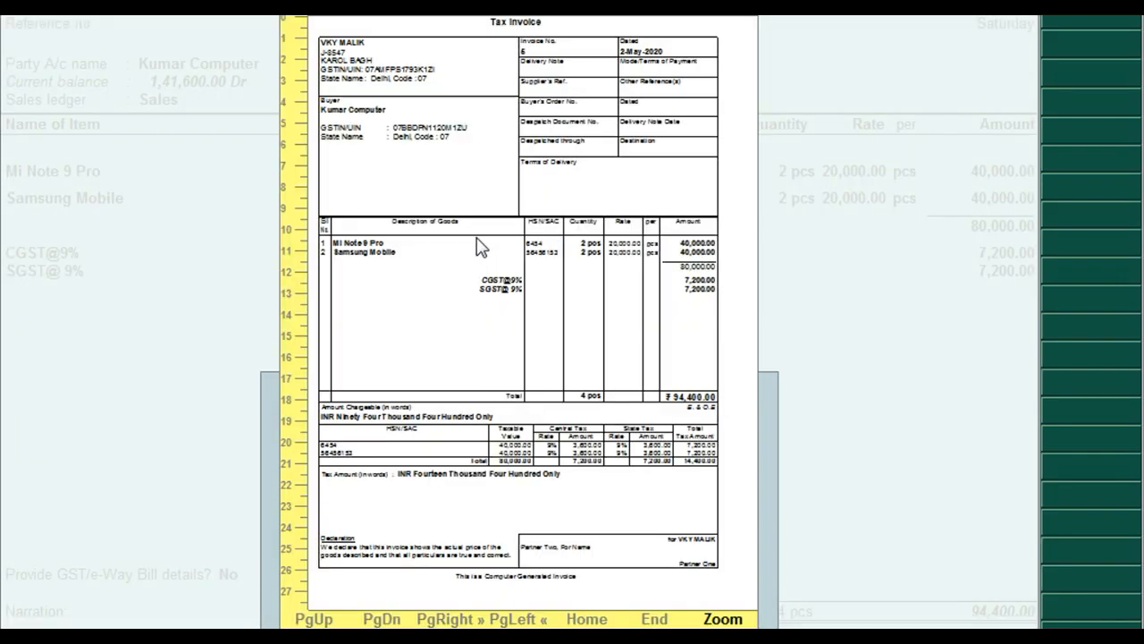
Step: Switch back to Tally.ERP 9 and re-accept the local TDL configuration with Authourity TDL File.txt on the preload list
{"action": "key", "text": "Return"}
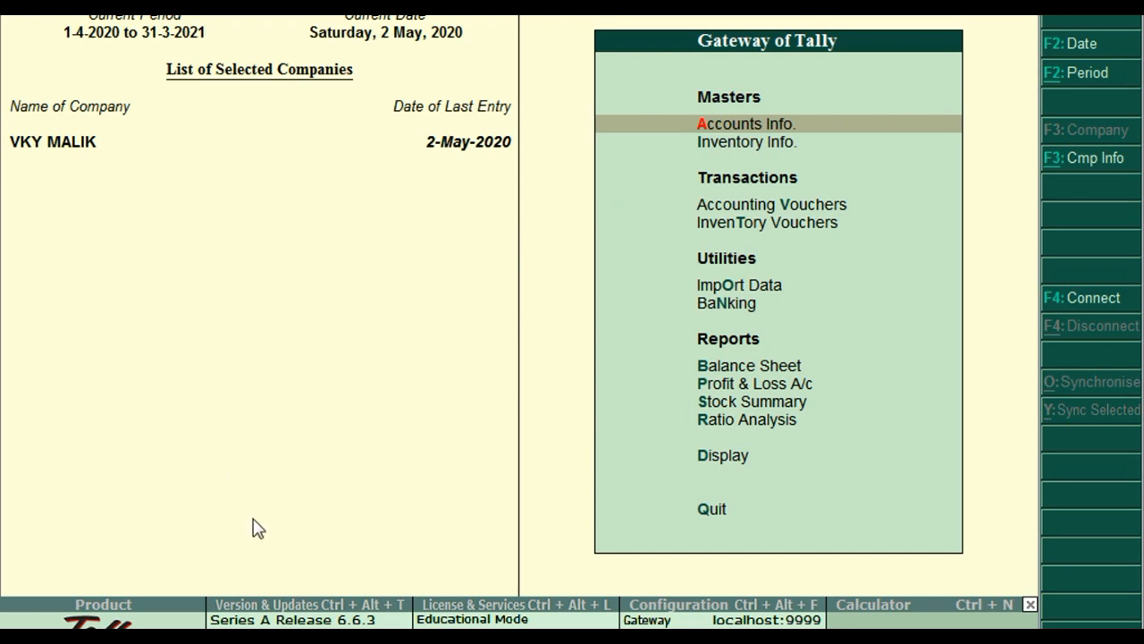
{"action": "key", "text": "ctrl+alt+t"}
{"action": "key", "text": "F4"}
{"action": "key", "text": "Return"}
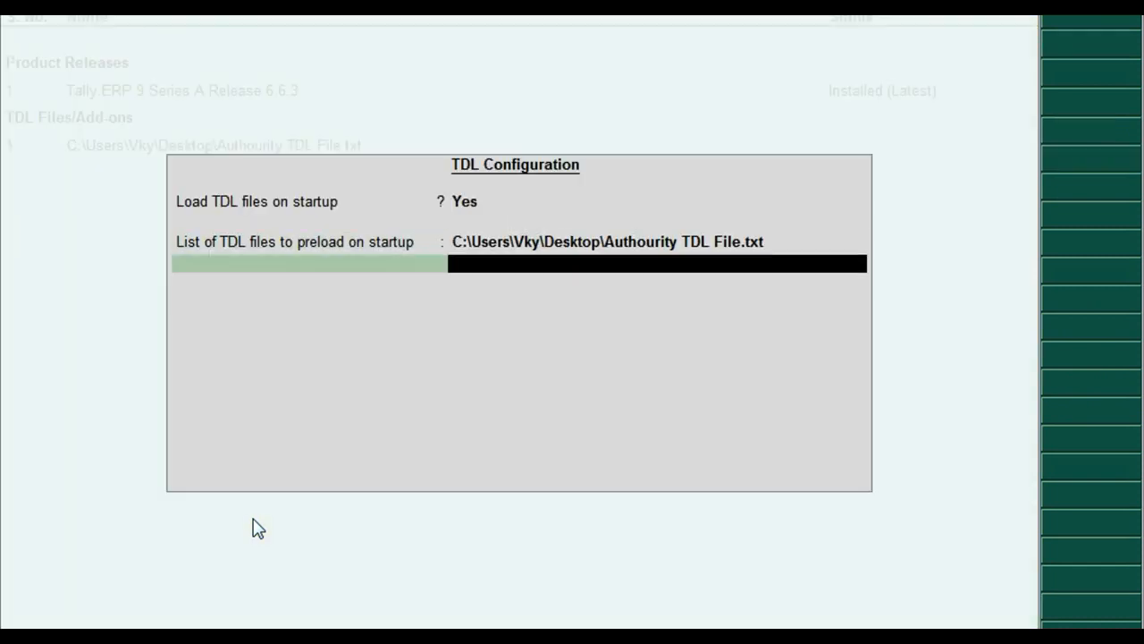
{"action": "key", "text": "Return"}
{"action": "key", "text": "Return"}
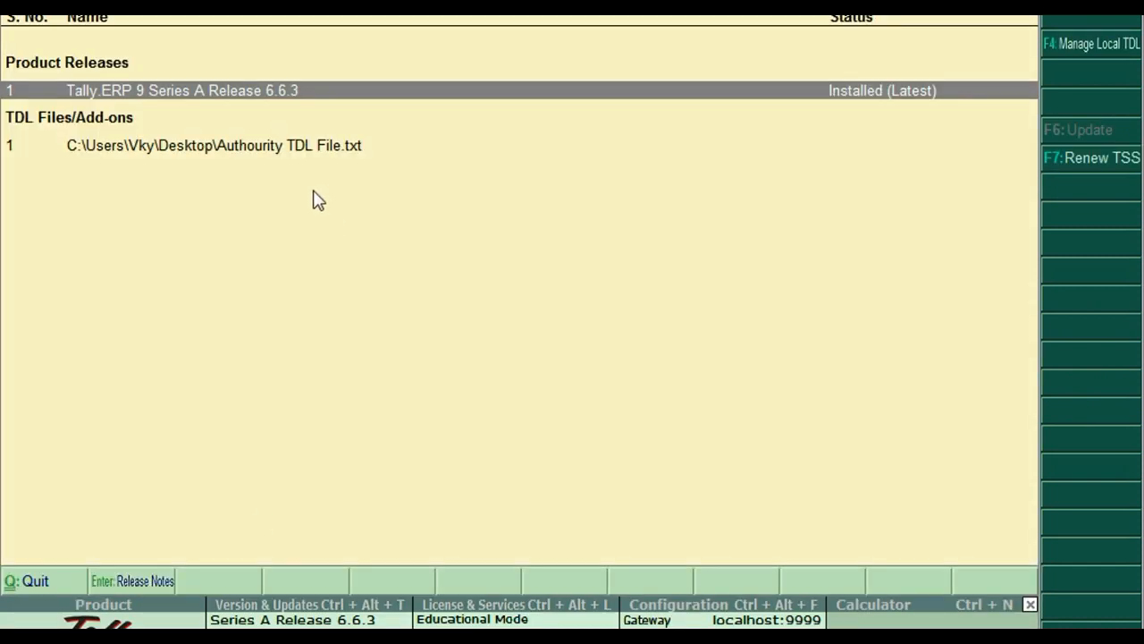
{"action": "key", "text": "Escape"}
Step: Open the Sales Register under Account Books in the Display menu
{"action": "key", "text": "Up"}
{"action": "key", "text": "Up"}
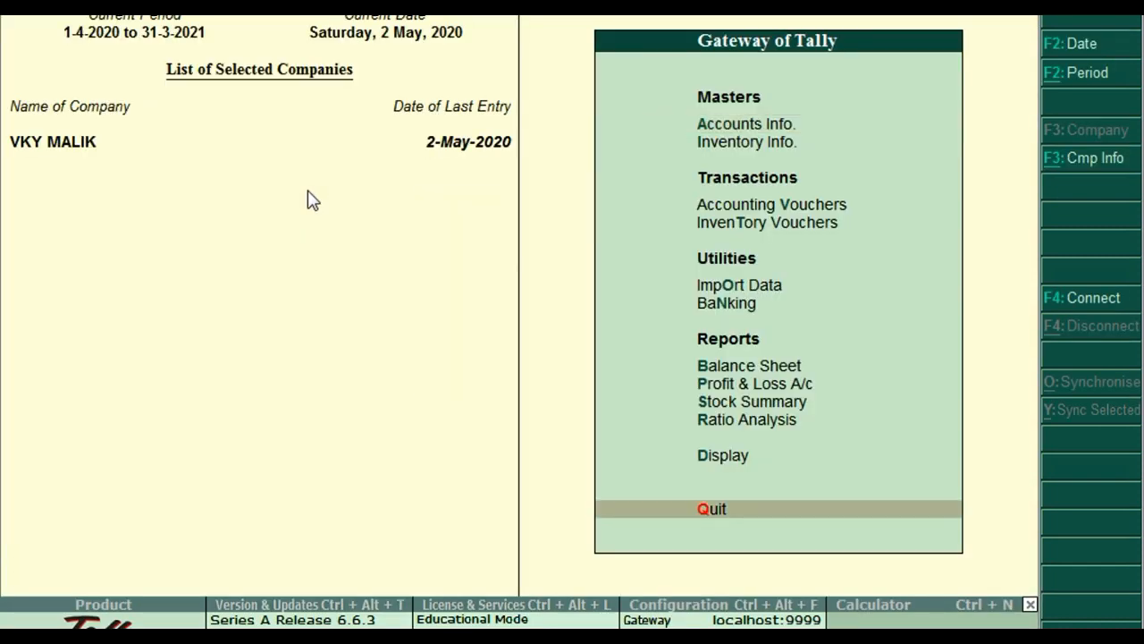
{"action": "key", "text": "Return"}
{"action": "key", "text": "Down"}
{"action": "key", "text": "Down"}
{"action": "key", "text": "Return"}
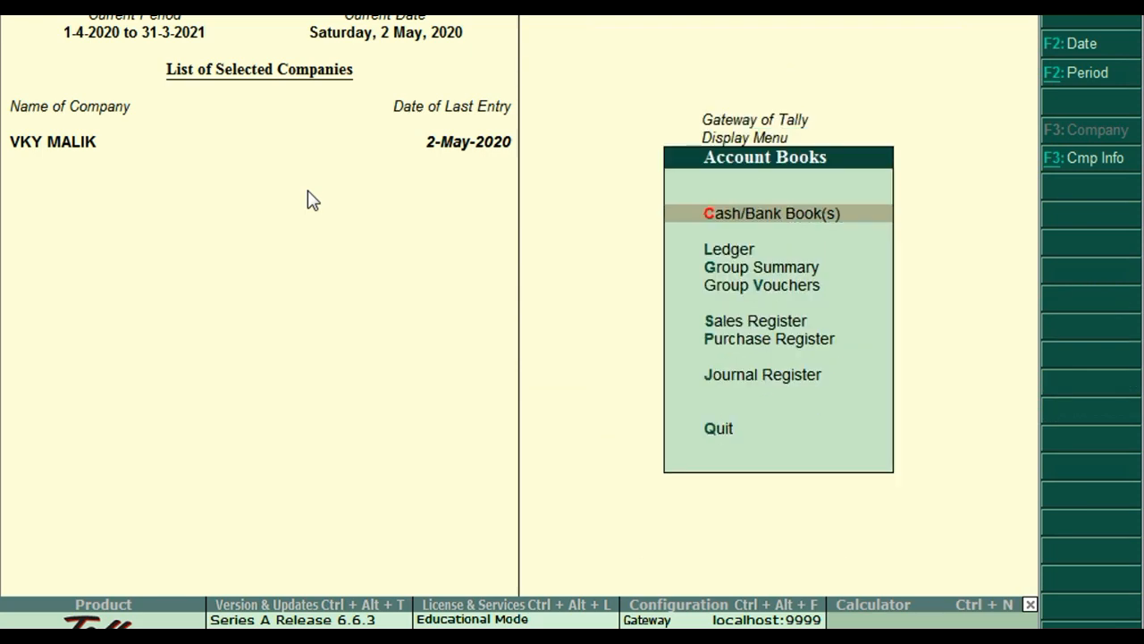
{"action": "key", "text": "Down"}
{"action": "key", "text": "Down"}
{"action": "key", "text": "Down"}
{"action": "key", "text": "Down"}
{"action": "key", "text": "Return"}
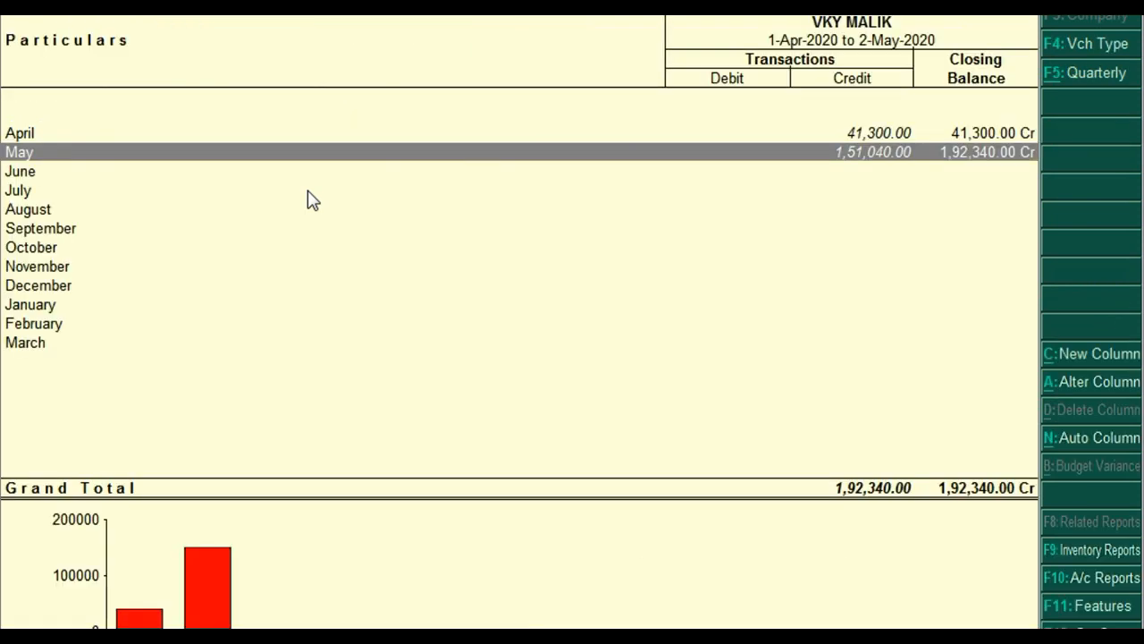
Step: Open the Kumar Computer sales voucher from the May entries of the register
{"action": "key", "text": "Return"}
{"action": "key", "text": "Down"}
{"action": "key", "text": "Down"}
{"action": "key", "text": "Return"}
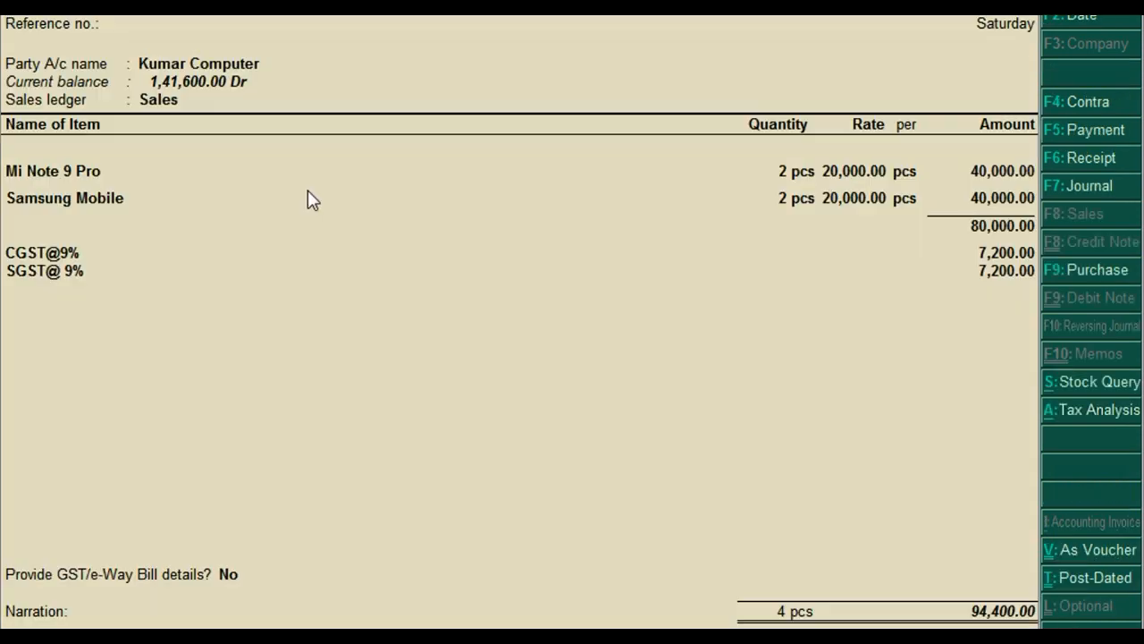
Step: Preview the voucher's Tax Invoice for printing and examine both signatory labels up close
{"action": "key", "text": "alt+p"}
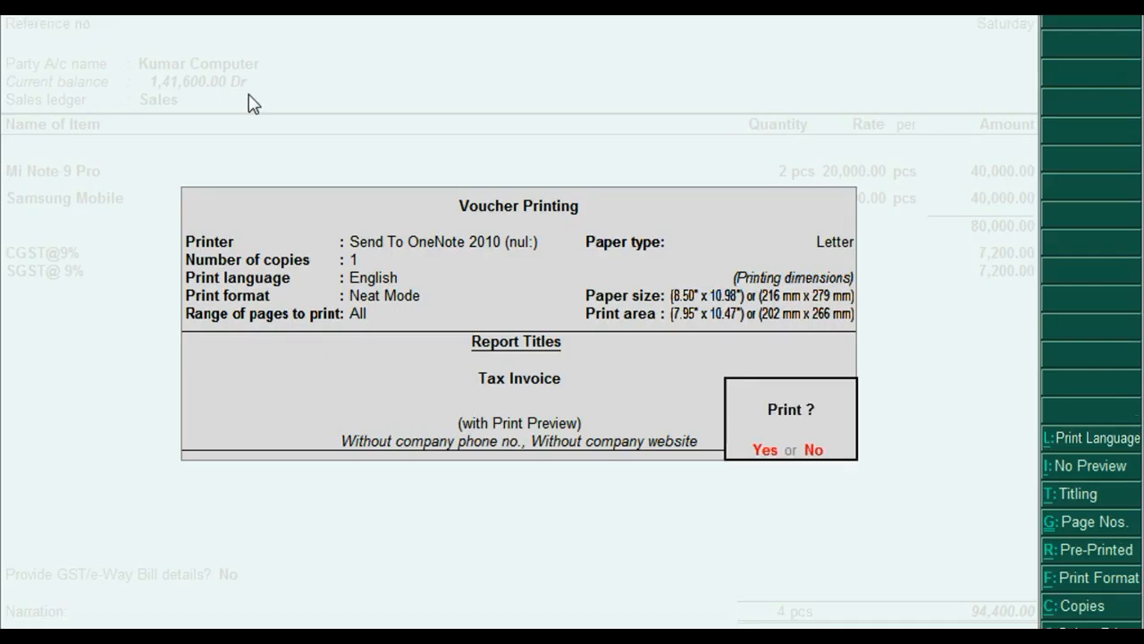
{"action": "left_click", "coordinate": [766, 450]}
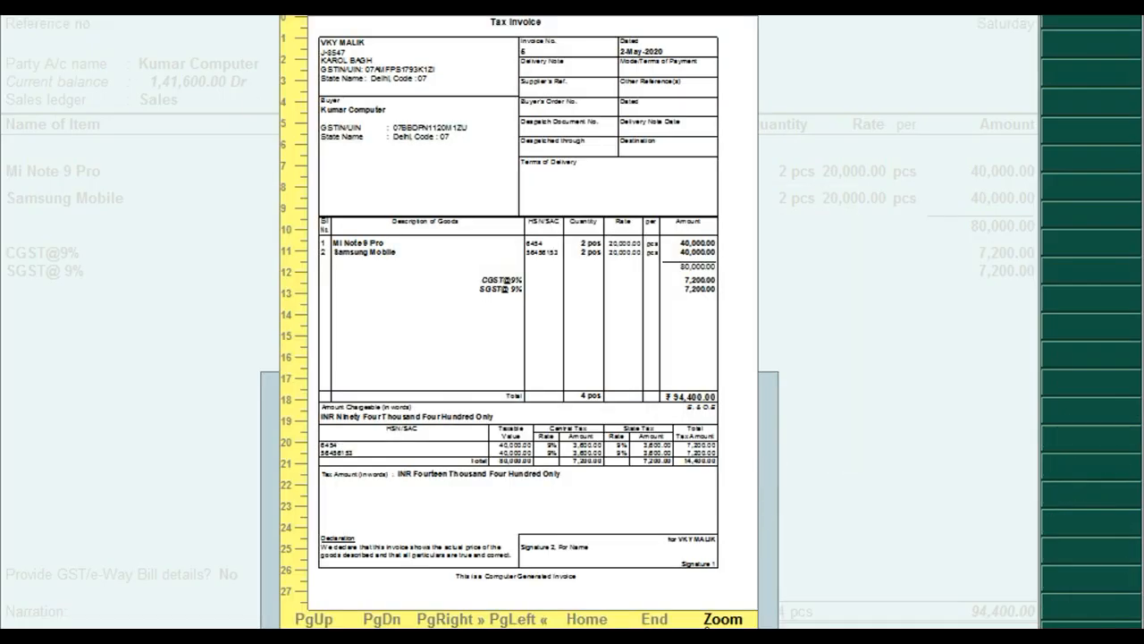
{"action": "left_click", "coordinate": [718, 620]}
{"action": "scroll", "coordinate": [659, 552], "scroll_direction": "down", "scroll_amount": 10}
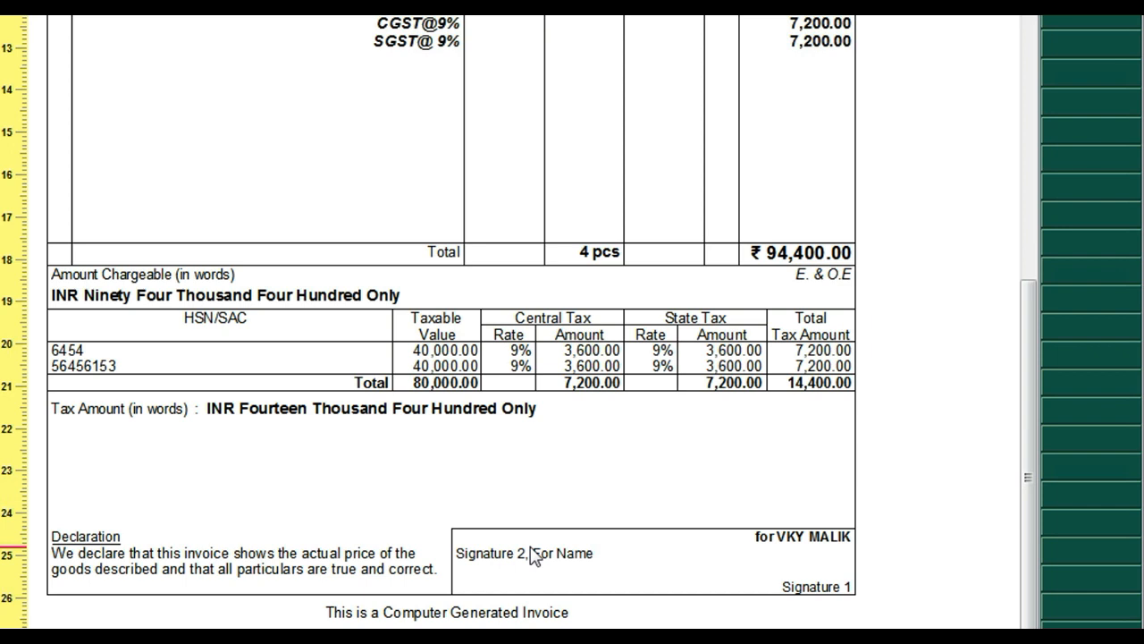
Step: Close the invoice preview and voucher, and back out of the reports past the Gateway of Tally
{"action": "key", "text": "Escape"}
{"action": "key", "text": "Escape"}
{"action": "key", "text": "Return"}
{"action": "key", "text": "Escape"}
{"action": "key", "text": "Escape"}
{"action": "key", "text": "Escape"}
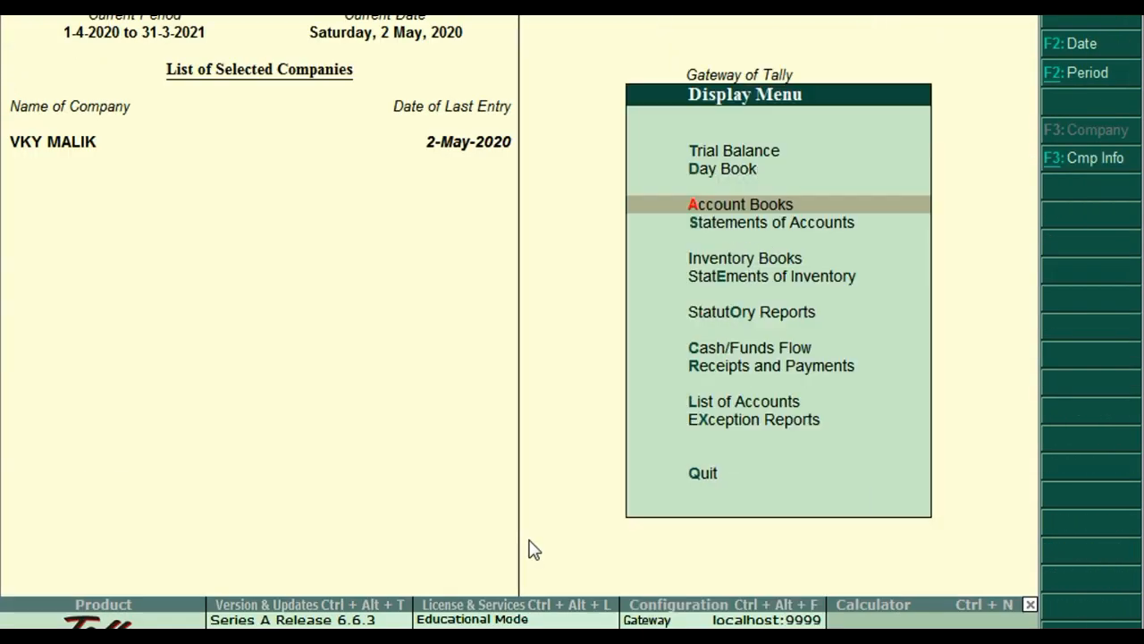
{"action": "key", "text": "Escape"}
{"action": "key", "text": "Escape"}
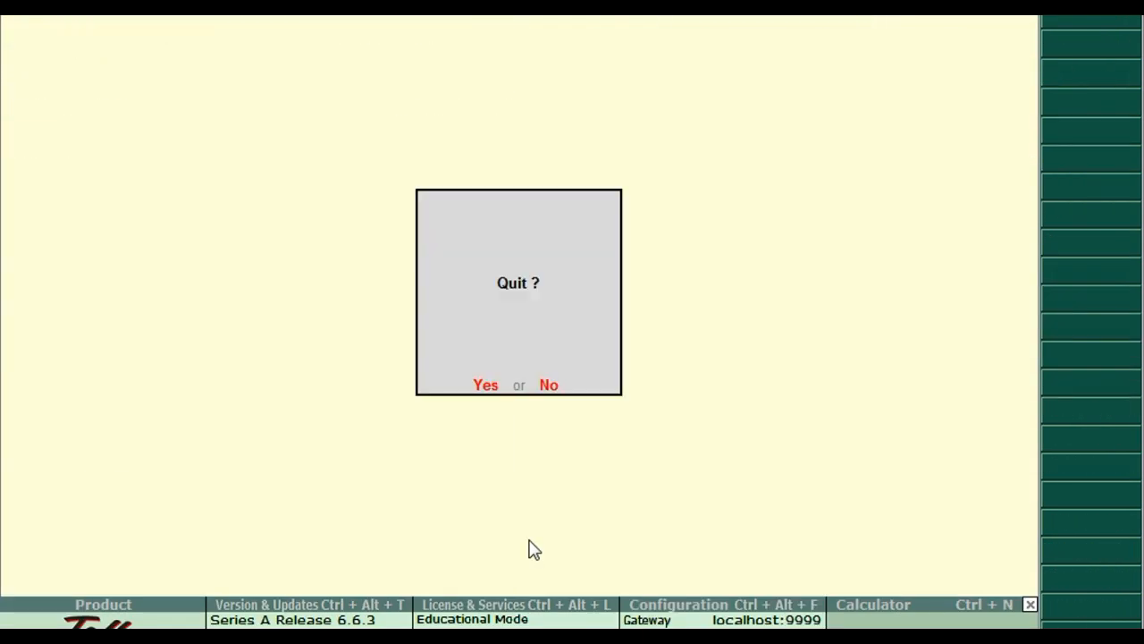
{"action": "key", "text": "Escape"}
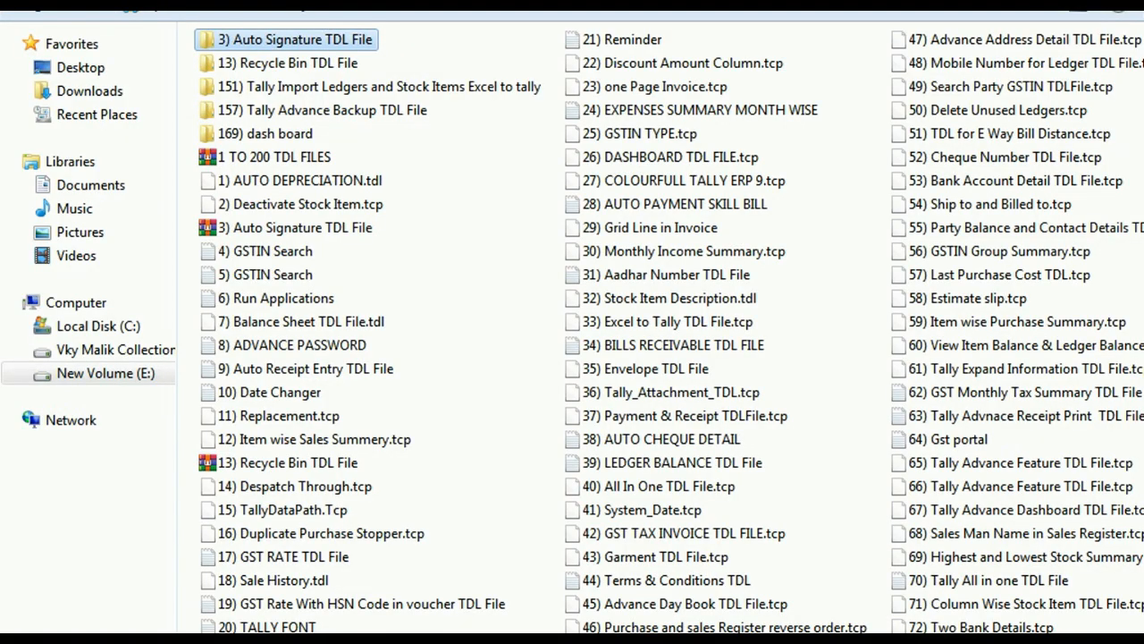
{"action": "left_click", "coordinate": [258, 41]}
{"action": "key", "text": "End"}
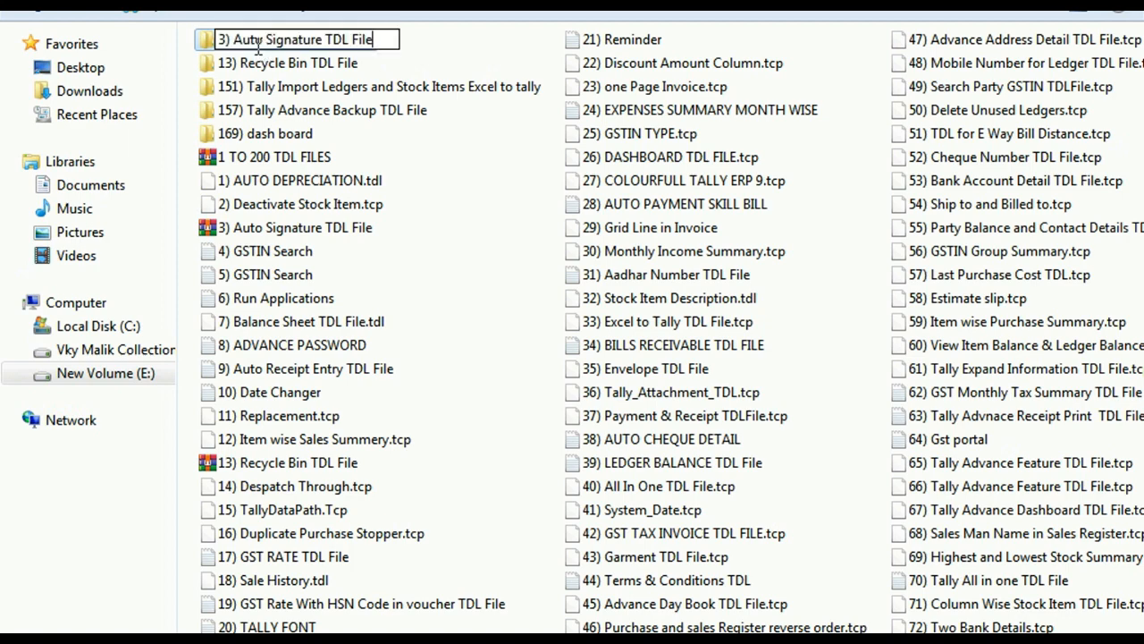
{"action": "left_click", "coordinate": [286, 70]}
{"action": "key", "text": "Down"}
{"action": "key", "text": "Down"}
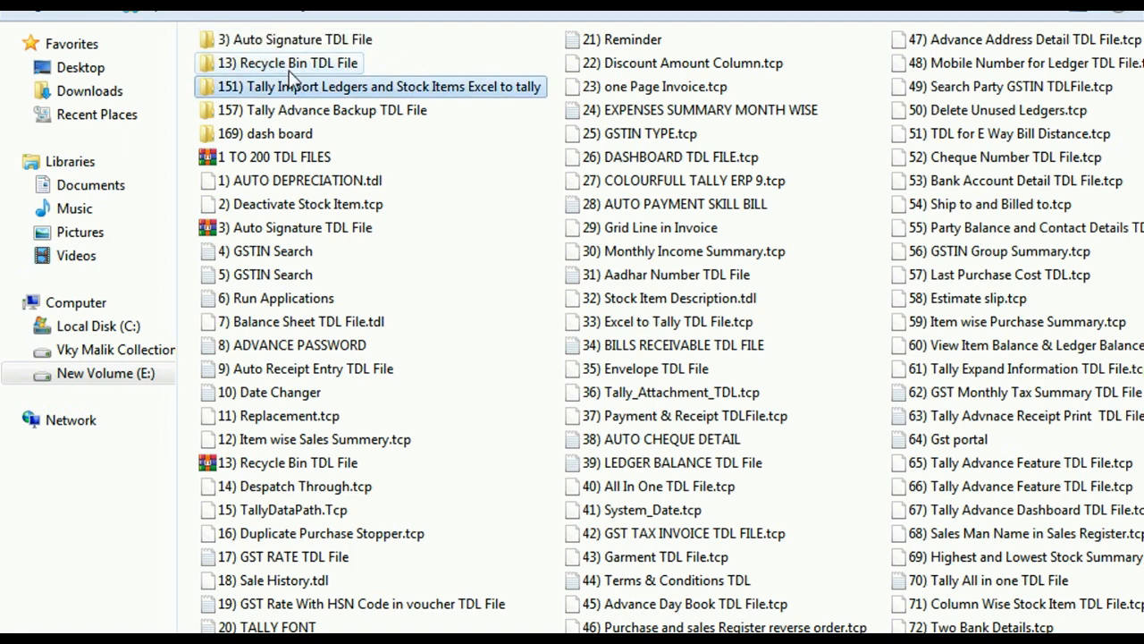
Step: Look through the numbered collection of TDL files in the folder on New Volume (E:), from the first folders to the last files
{"action": "key", "text": "Down"}
{"action": "key", "text": "Down"}
{"action": "key", "text": "Down"}
{"action": "key", "text": "Down"}
{"action": "key", "text": "Down"}
{"action": "key", "text": "Down"}
{"action": "key", "text": "Down"}
{"action": "key", "text": "Down"}
{"action": "key", "text": "Down"}
{"action": "key", "text": "Down"}
{"action": "key", "text": "Down"}
{"action": "key", "text": "Down"}
{"action": "key", "text": "Down"}
{"action": "key", "text": "Down"}
{"action": "key", "text": "Down"}
{"action": "key", "text": "Down"}
{"action": "key", "text": "Down"}
{"action": "key", "text": "Down"}
{"action": "key", "text": "Down"}
{"action": "key", "text": "Down"}
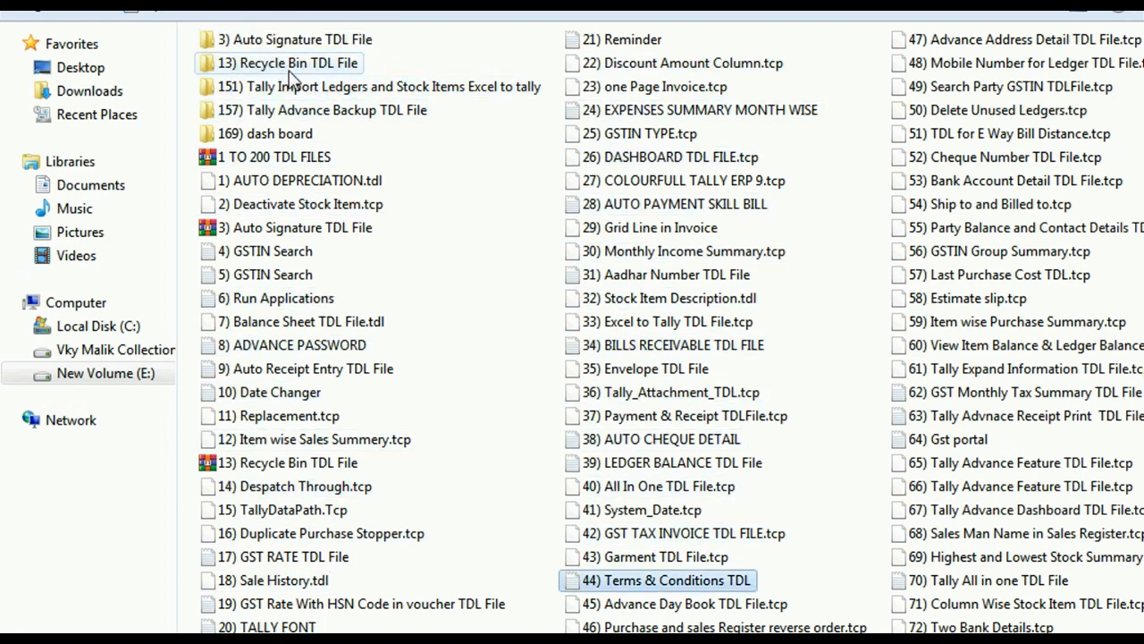
{"action": "key", "text": "Down"}
{"action": "key", "text": "Down"}
{"action": "key", "text": "Down"}
{"action": "key", "text": "Down"}
{"action": "key", "text": "Down"}
{"action": "key", "text": "Down"}
{"action": "key", "text": "Down"}
{"action": "key", "text": "Down"}
{"action": "key", "text": "Down"}
{"action": "key", "text": "Down"}
{"action": "key", "text": "Down"}
{"action": "key", "text": "Down"}
{"action": "key", "text": "Down"}
{"action": "key", "text": "Down"}
{"action": "key", "text": "Down"}
{"action": "key", "text": "Down"}
{"action": "key", "text": "Down"}
{"action": "key", "text": "Down"}
{"action": "key", "text": "Down"}
{"action": "key", "text": "Down"}
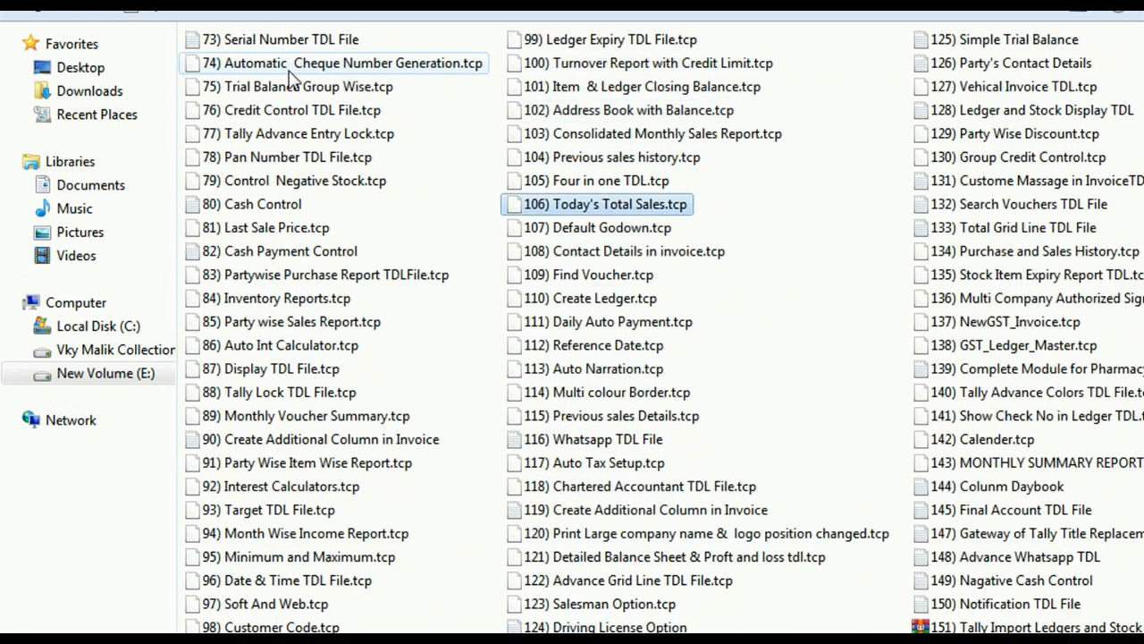
{"action": "key", "text": "Down"}
{"action": "key", "text": "Down"}
{"action": "key", "text": "Down"}
{"action": "key", "text": "Down"}
{"action": "key", "text": "Down"}
{"action": "key", "text": "Down"}
{"action": "key", "text": "Down"}
{"action": "key", "text": "Down"}
{"action": "key", "text": "Down"}
{"action": "key", "text": "Down"}
{"action": "key", "text": "Down"}
{"action": "key", "text": "Down"}
{"action": "key", "text": "Down"}
{"action": "key", "text": "Down"}
{"action": "key", "text": "Down"}
{"action": "key", "text": "Down"}
{"action": "key", "text": "Down"}
{"action": "key", "text": "Down"}
{"action": "key", "text": "Down"}
{"action": "key", "text": "Down"}
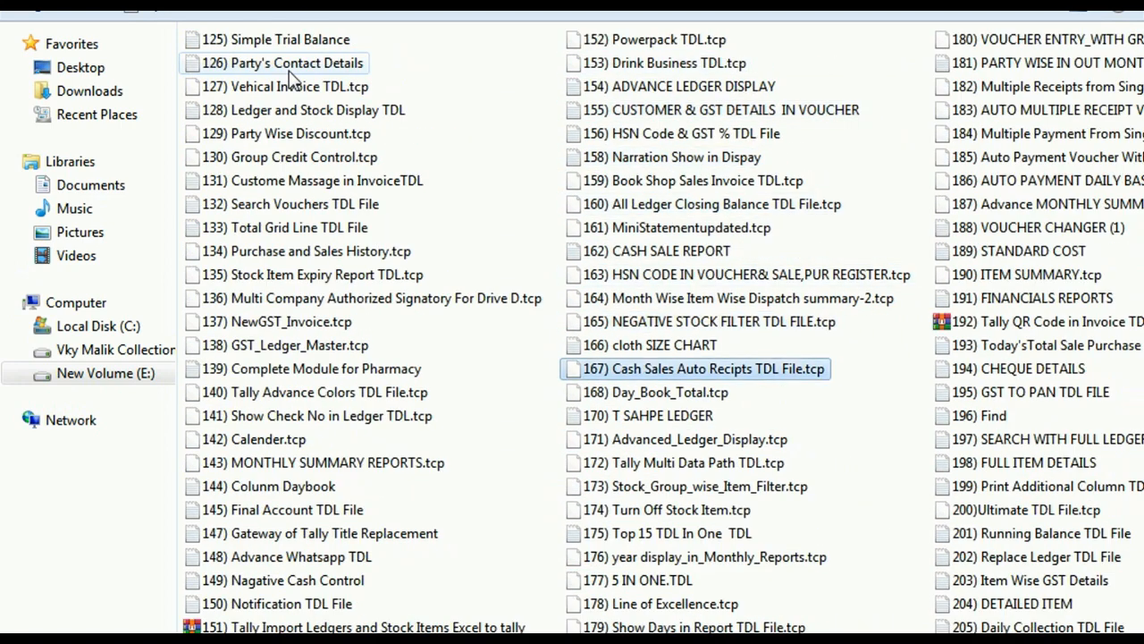
{"action": "key", "text": "Down"}
{"action": "key", "text": "Down"}
{"action": "key", "text": "Down"}
{"action": "key", "text": "Down"}
{"action": "key", "text": "Down"}
{"action": "key", "text": "Down"}
{"action": "key", "text": "Down"}
{"action": "key", "text": "Down"}
{"action": "key", "text": "Down"}
{"action": "key", "text": "Down"}
{"action": "key", "text": "Down"}
{"action": "key", "text": "Down"}
{"action": "key", "text": "Down"}
{"action": "key", "text": "Down"}
{"action": "key", "text": "Down"}
{"action": "key", "text": "Down"}
{"action": "key", "text": "Down"}
{"action": "key", "text": "Down"}
{"action": "key", "text": "Down"}
{"action": "key", "text": "Down"}
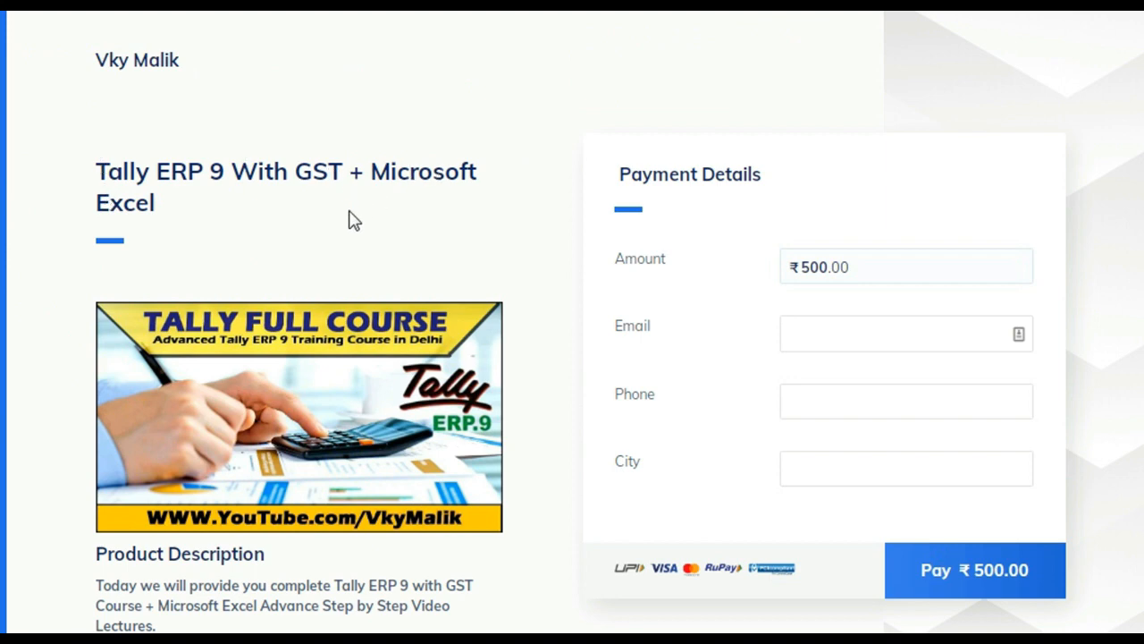
Step: Examine the product description of the Tally ERP 9 With GST + Microsoft Excel course and return to its payment details
{"action": "scroll", "coordinate": [355, 219], "scroll_direction": "down", "scroll_amount": 4}
{"action": "scroll", "coordinate": [367, 224], "scroll_direction": "down", "scroll_amount": 3}
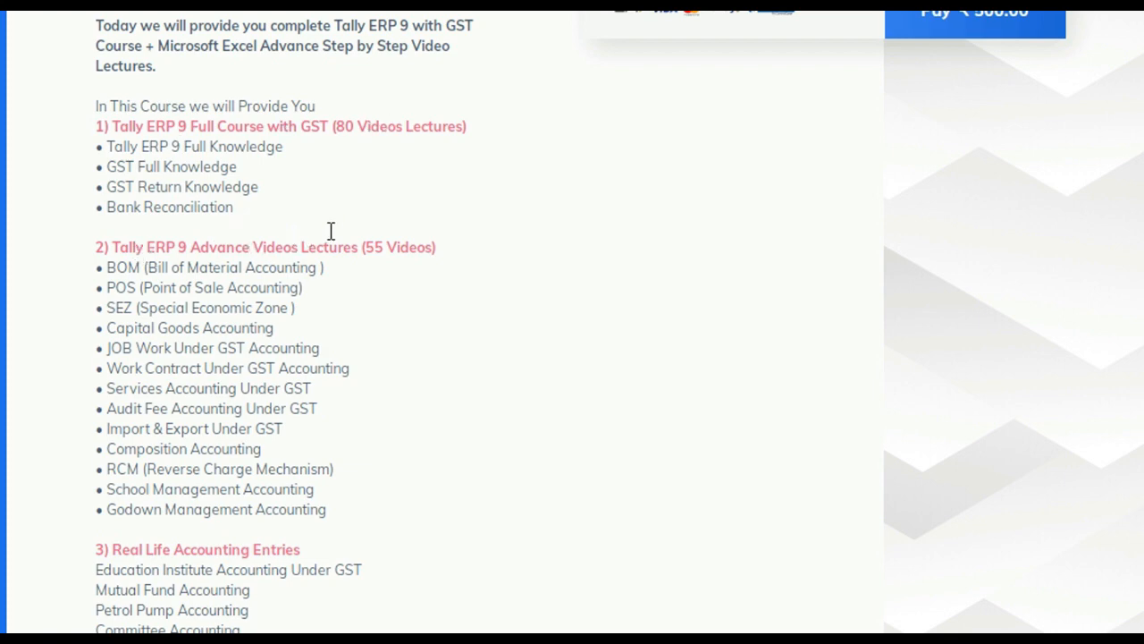
{"action": "scroll", "coordinate": [420, 223], "scroll_direction": "down", "scroll_amount": 5}
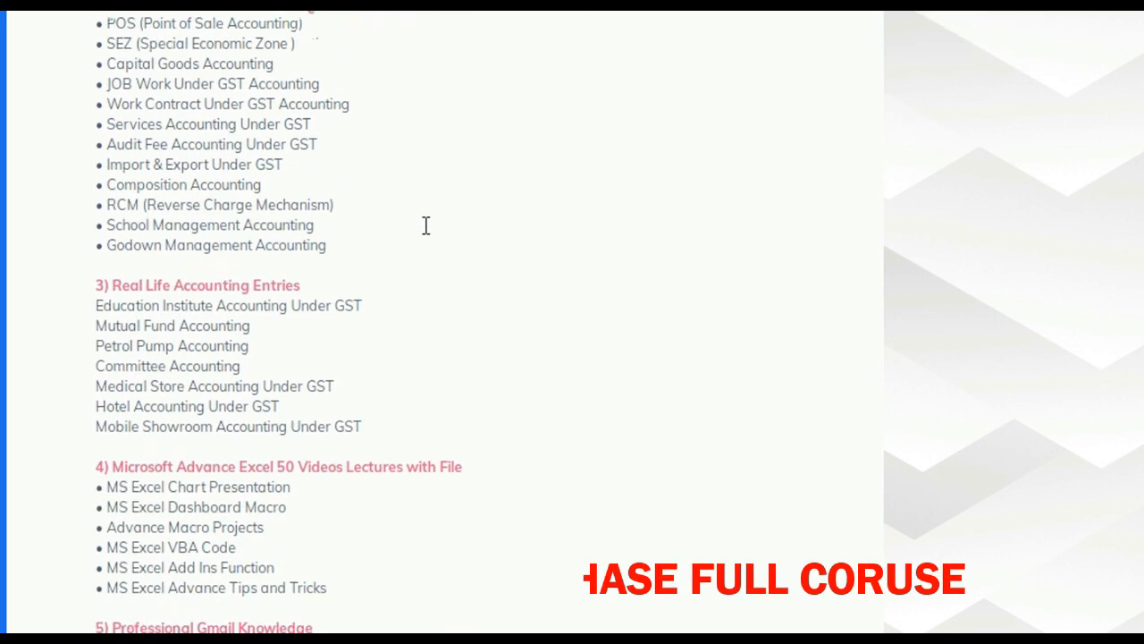
{"action": "scroll", "coordinate": [358, 205], "scroll_direction": "down", "scroll_amount": 1}
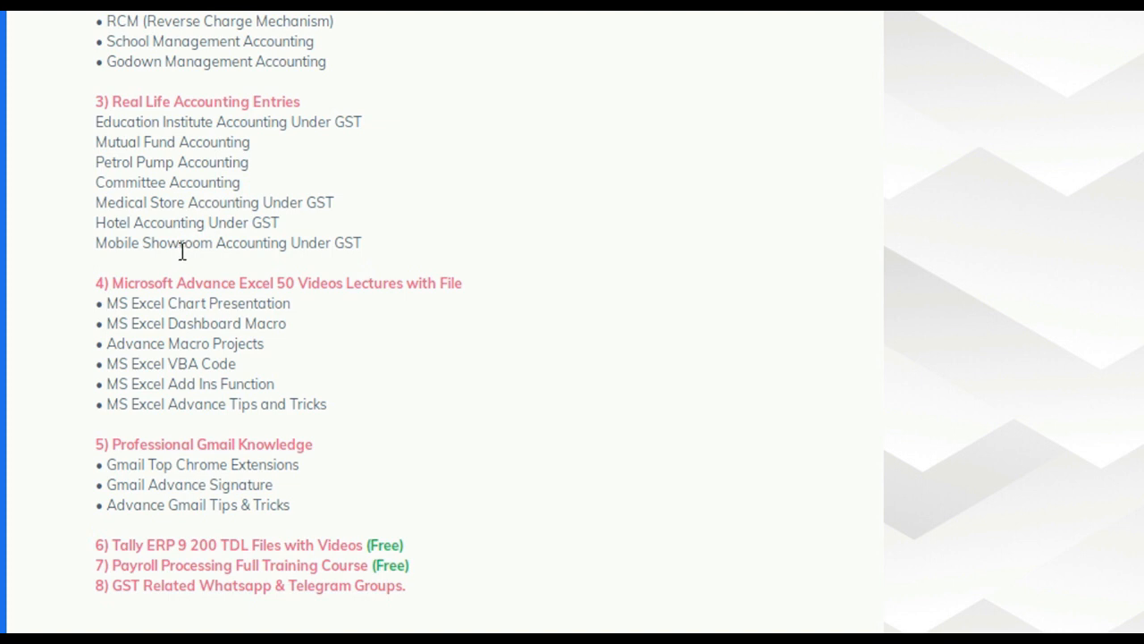
{"action": "scroll", "coordinate": [237, 287], "scroll_direction": "down", "scroll_amount": 1}
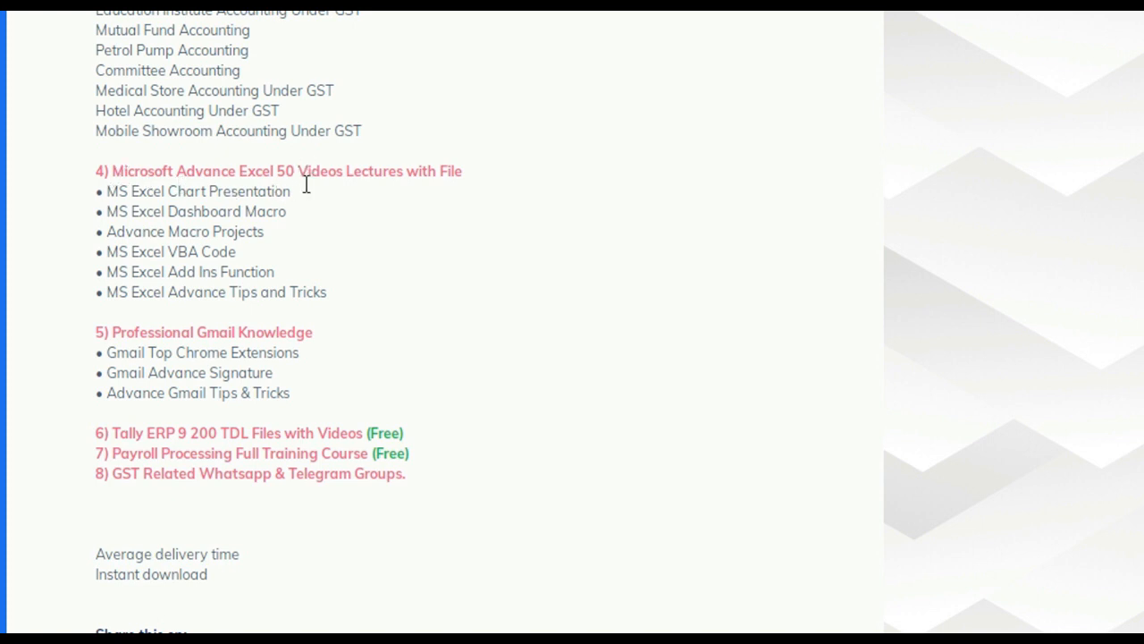
{"action": "scroll", "coordinate": [298, 211], "scroll_direction": "down", "scroll_amount": 1}
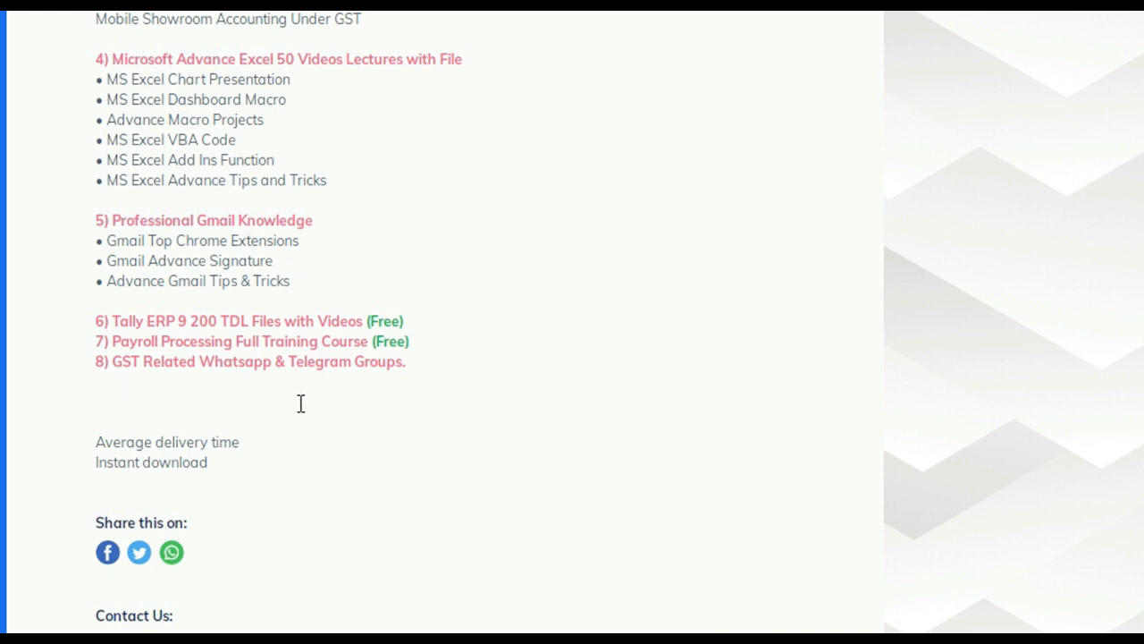
{"action": "scroll", "coordinate": [300, 403], "scroll_direction": "up", "scroll_amount": 15}
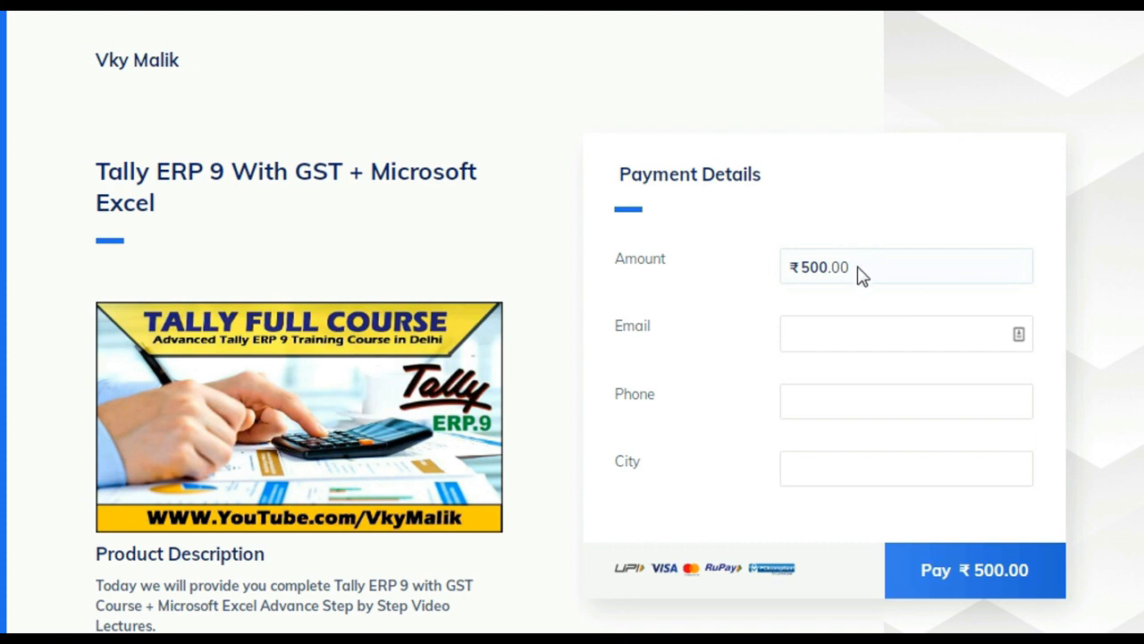